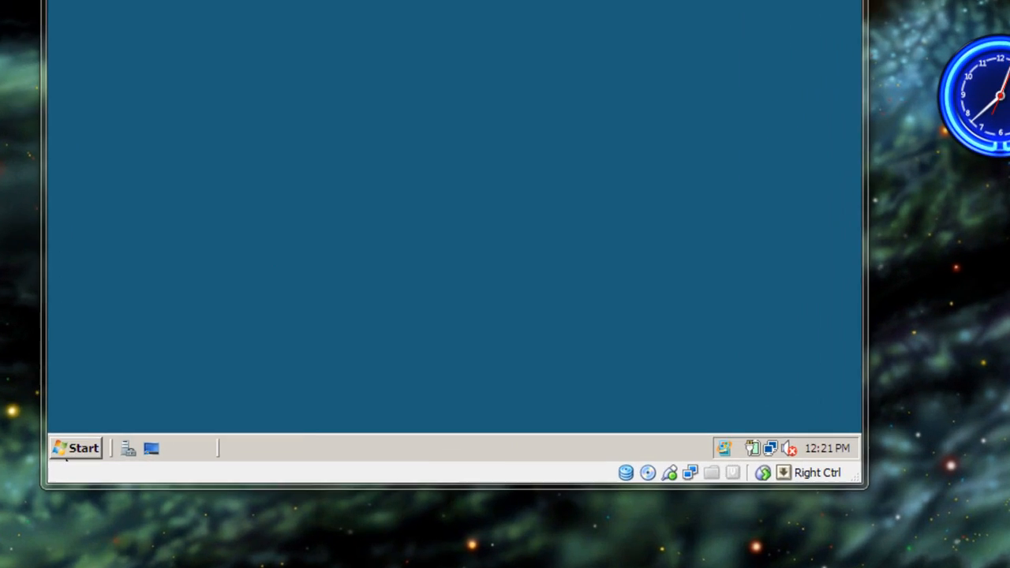
# - Open the Active Directory Users and Computers console from the server's administrative tools
pyautogui.click(204, 483)
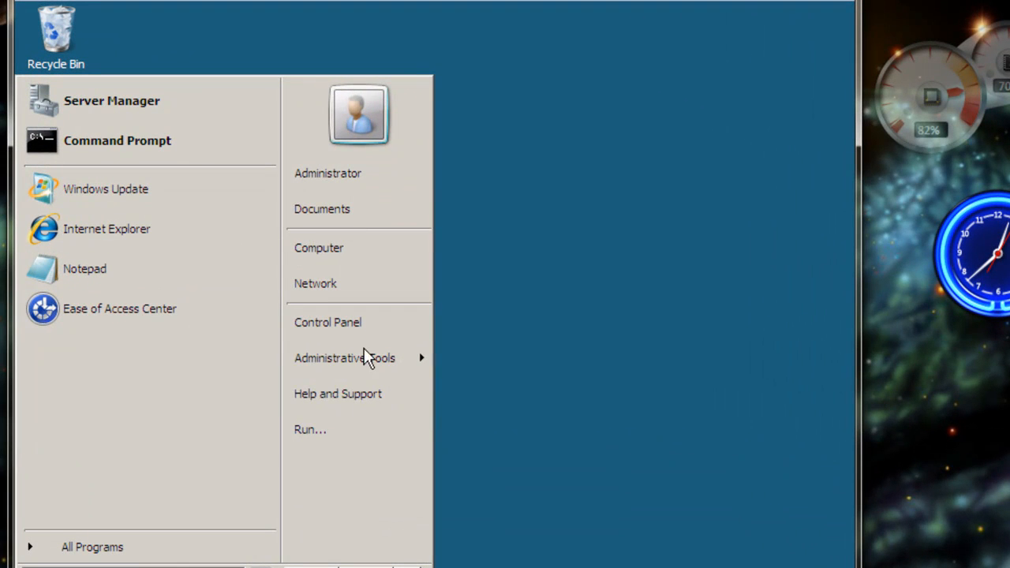
pyautogui.moveTo(357, 367)
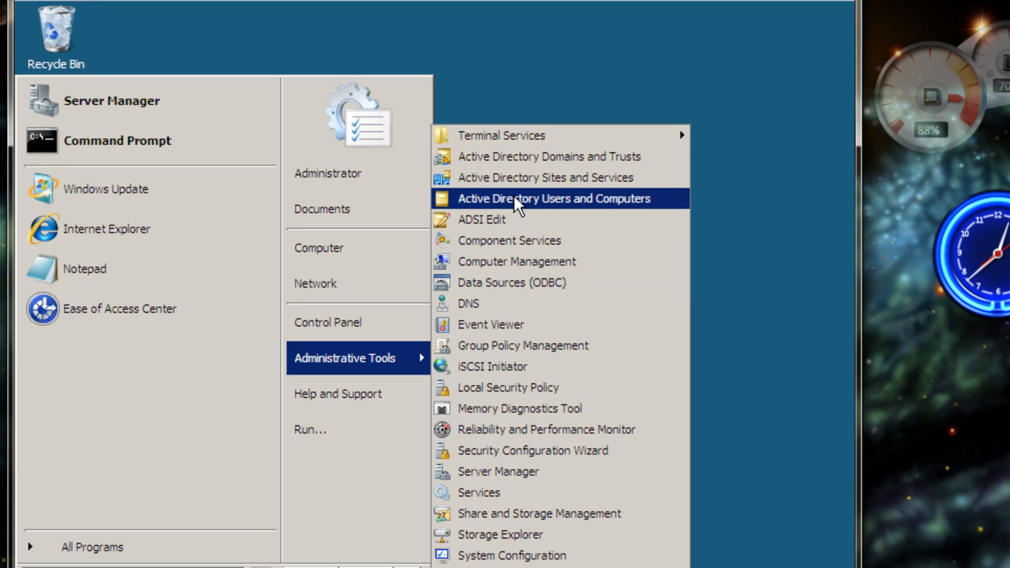
pyautogui.click(571, 199)
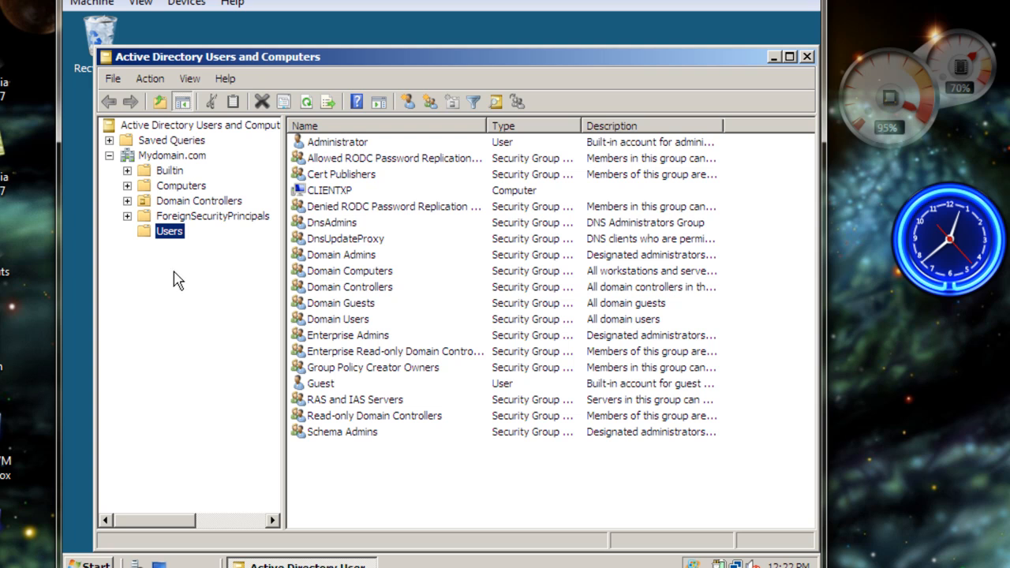
# - Start a new user in the Users container of Mydomain.com and fill in the first name, initials, last name and lowercase logon name
pyautogui.rightClick(151, 234)
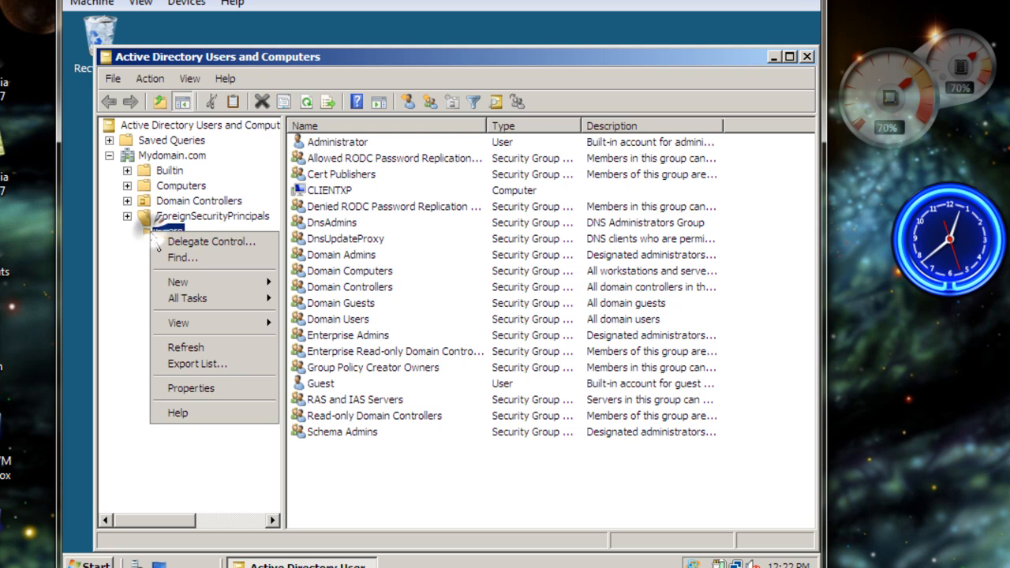
pyautogui.moveTo(236, 285)
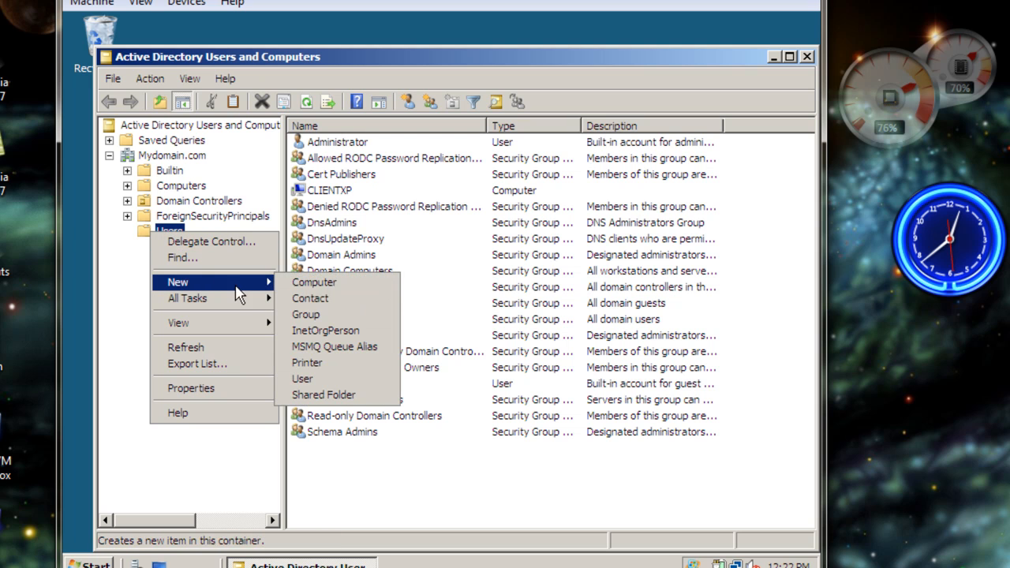
pyautogui.click(316, 375)
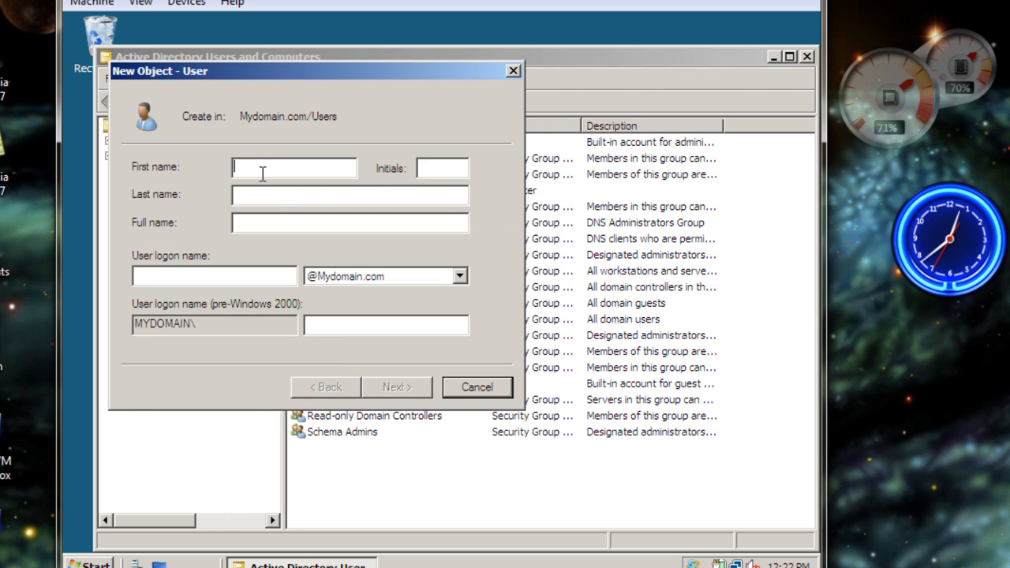
pyautogui.click(302, 173)
pyautogui.write('John')
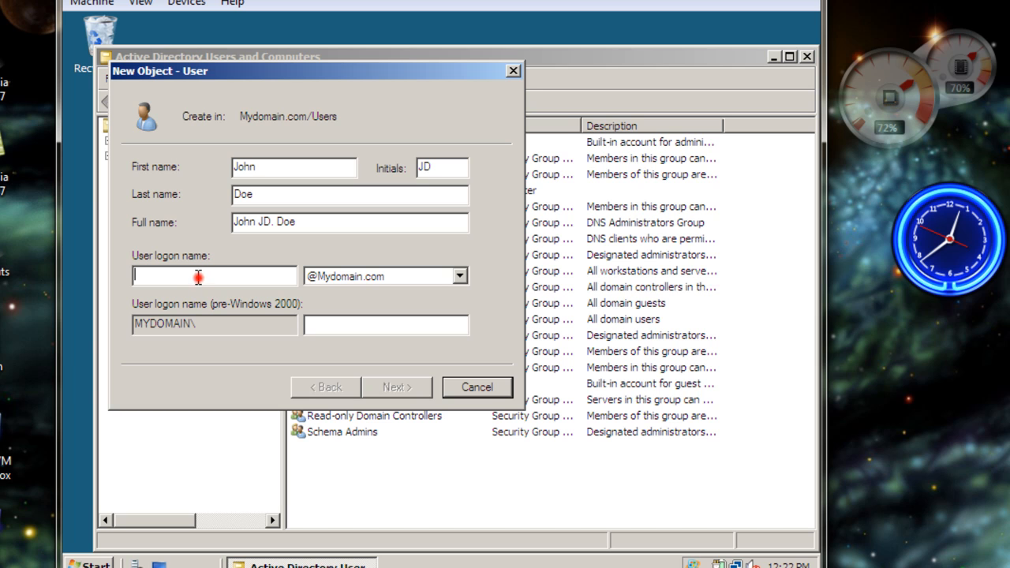
pyautogui.write('John')
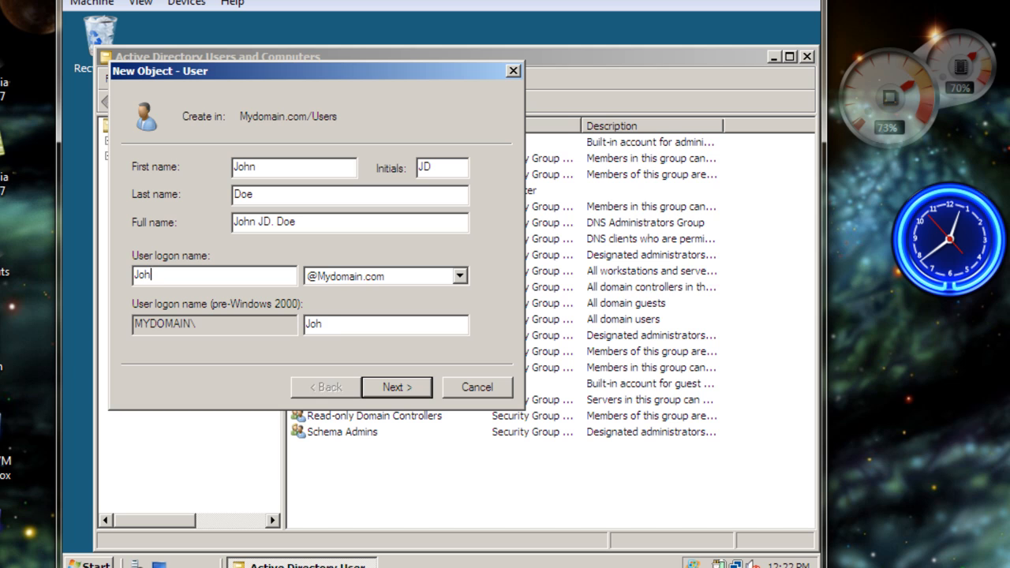
pyautogui.press('BackSpace')
pyautogui.press('BackSpace')
pyautogui.press('BackSpace')
pyautogui.press('BackSpace')
pyautogui.write('john')
pyautogui.click(392, 388)
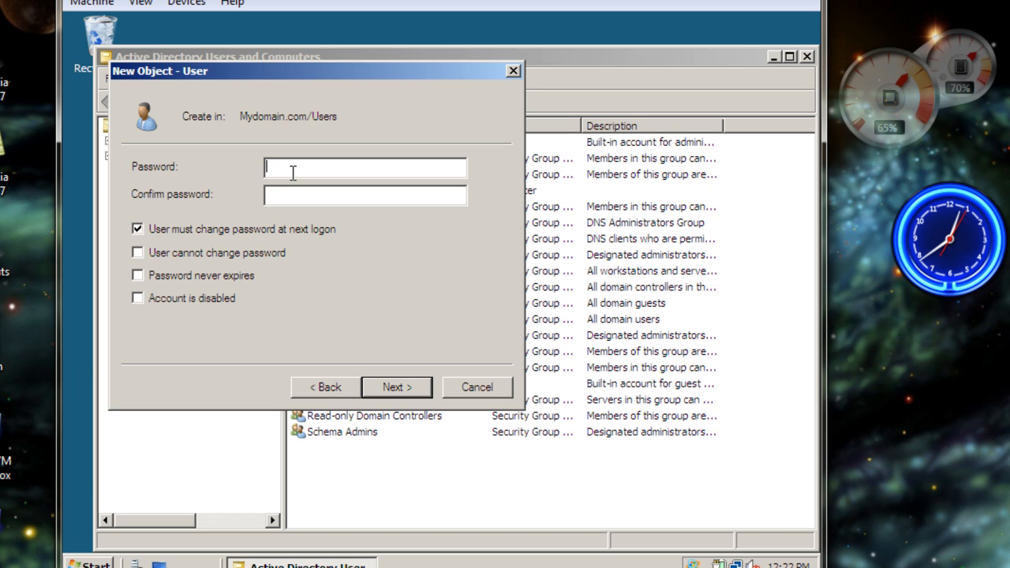
# - Enter and confirm the account password, turn off the required password change at next logon, and finish creating the user
pyautogui.write('@ss')
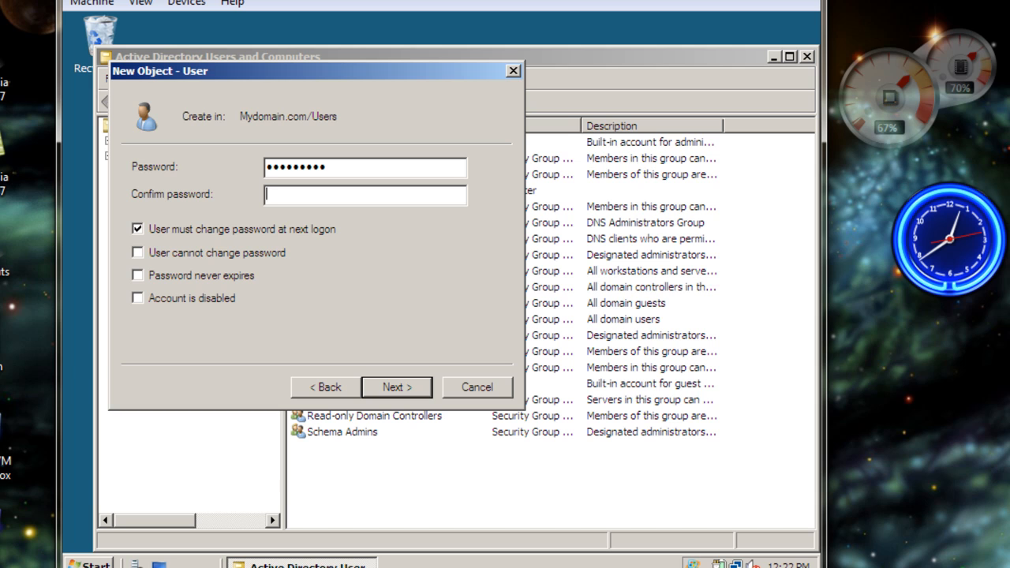
pyautogui.write('P@ssw0r')
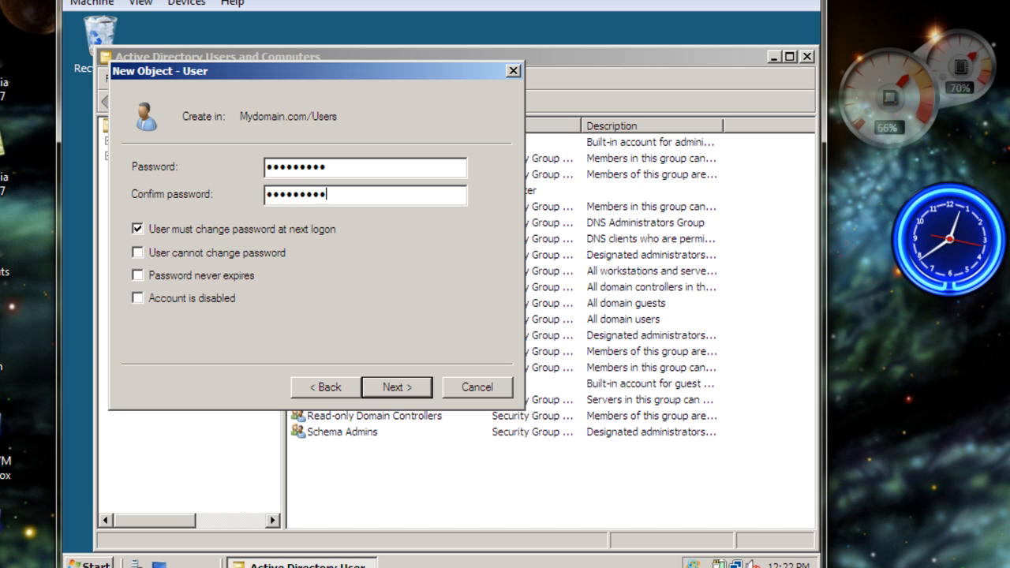
pyautogui.click(138, 230)
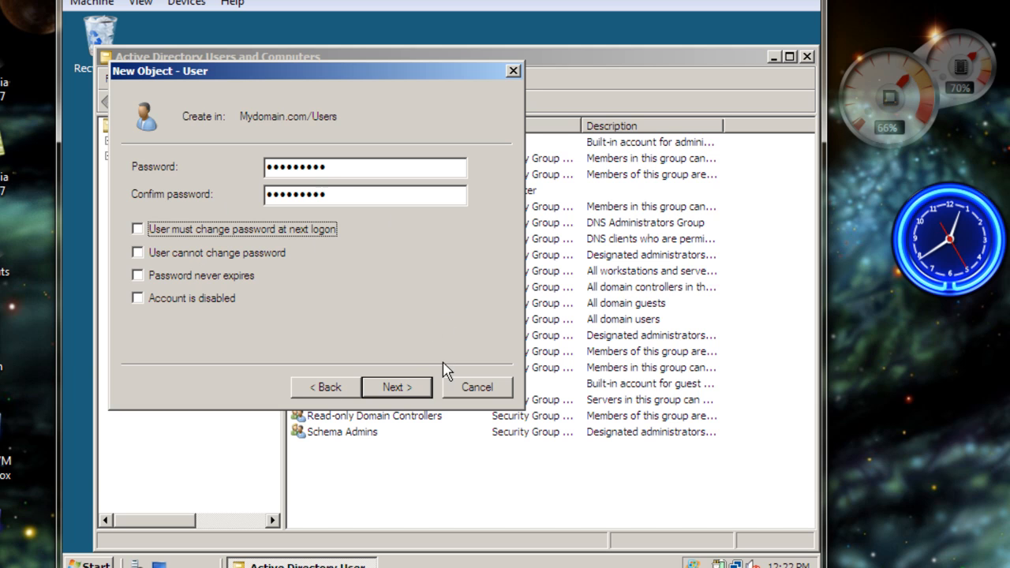
pyautogui.click(400, 390)
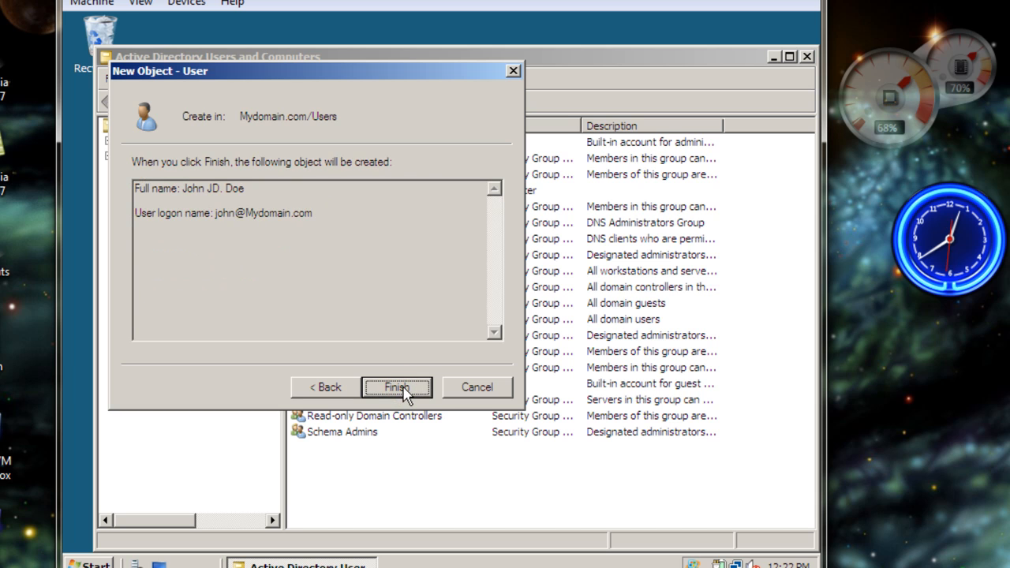
pyautogui.click(390, 387)
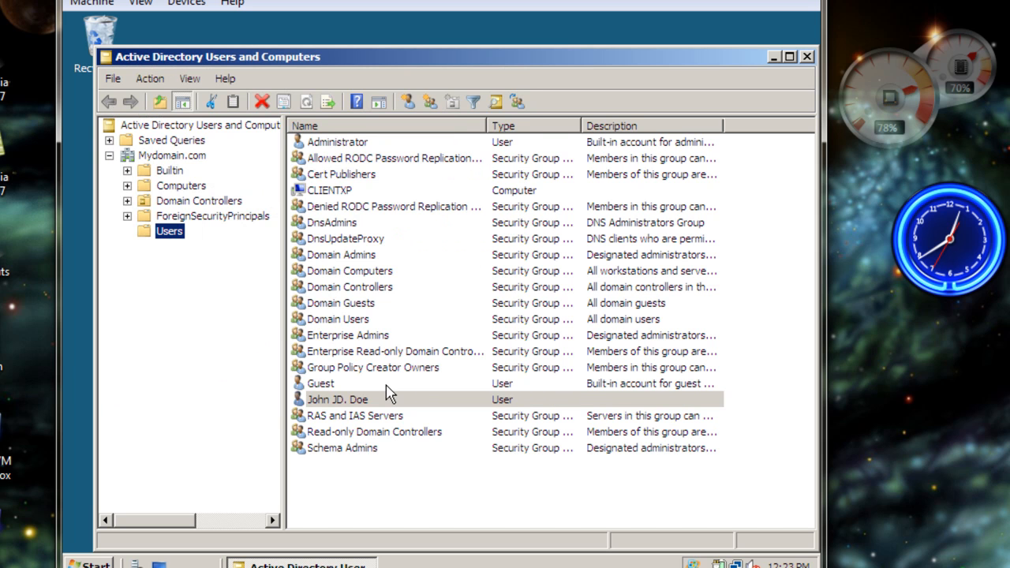
# - Minimize the Active Directory console and open Local Disk (C:) in the file browser
pyautogui.click(322, 399)
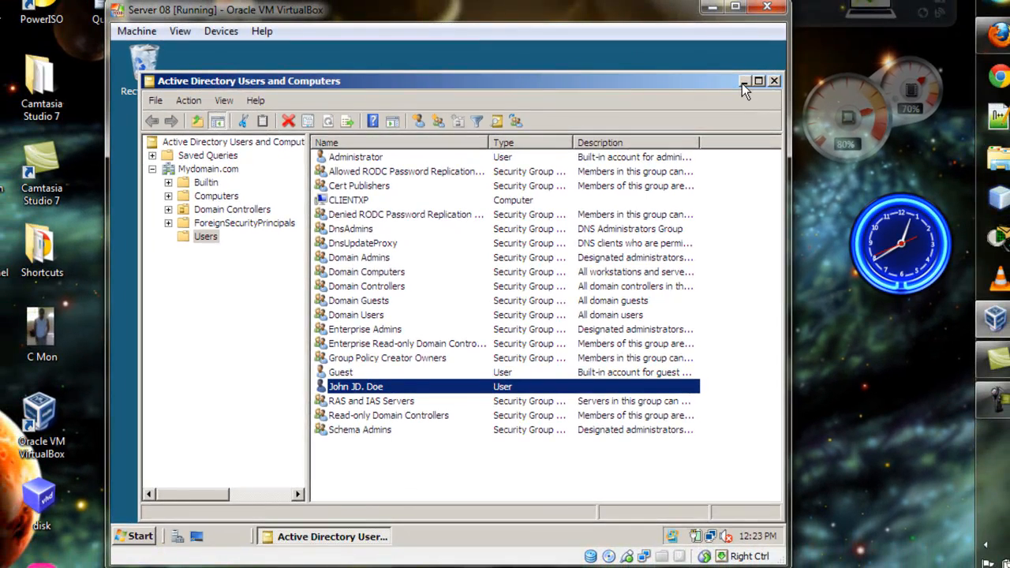
pyautogui.click(743, 81)
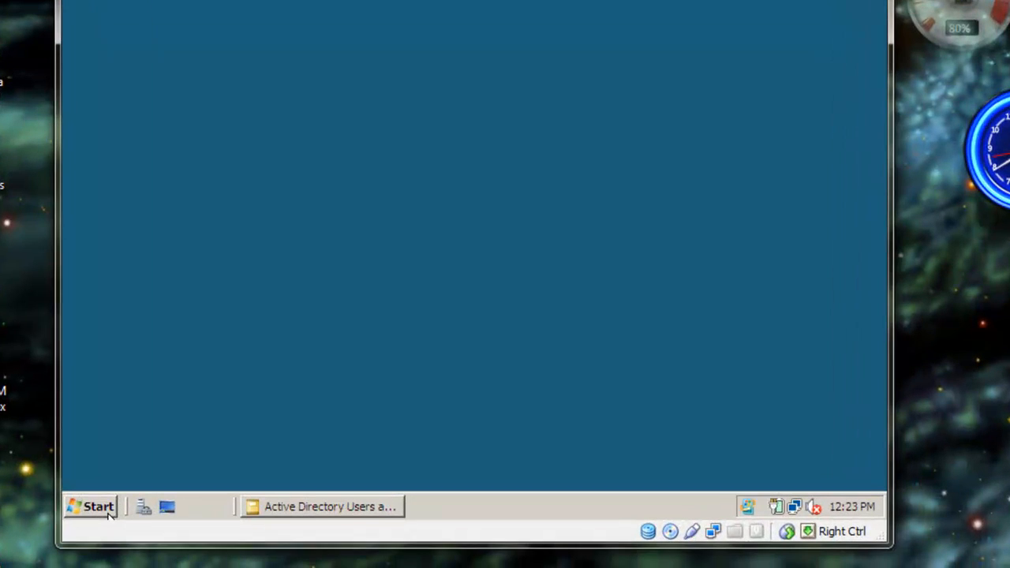
pyautogui.click(90, 509)
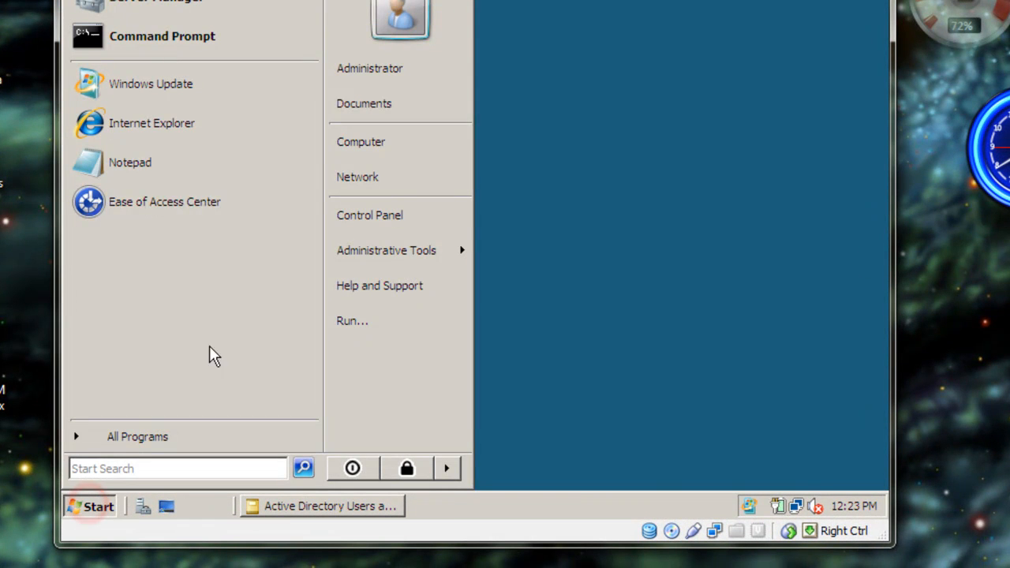
pyautogui.click(407, 146)
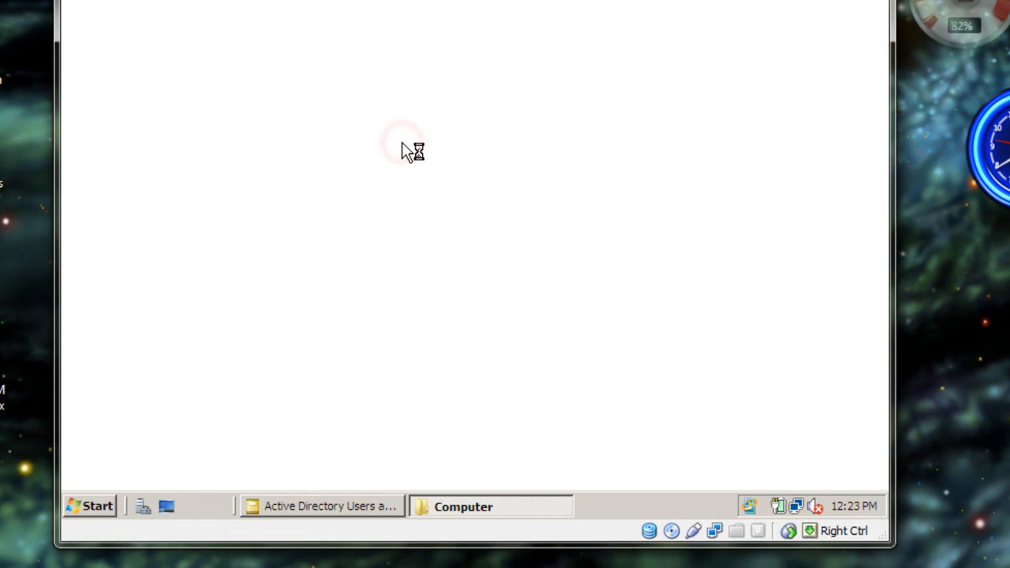
pyautogui.doubleClick(276, 67)
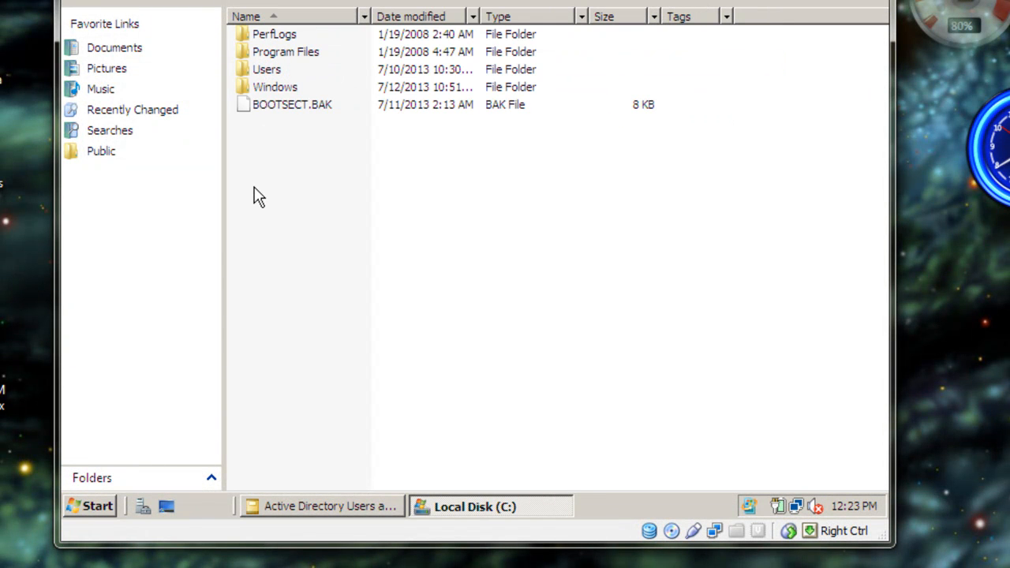
# - Create a new folder named Roaming Profiles in the root of the C: drive
pyautogui.rightClick(257, 142)
pyautogui.moveTo(280, 324)
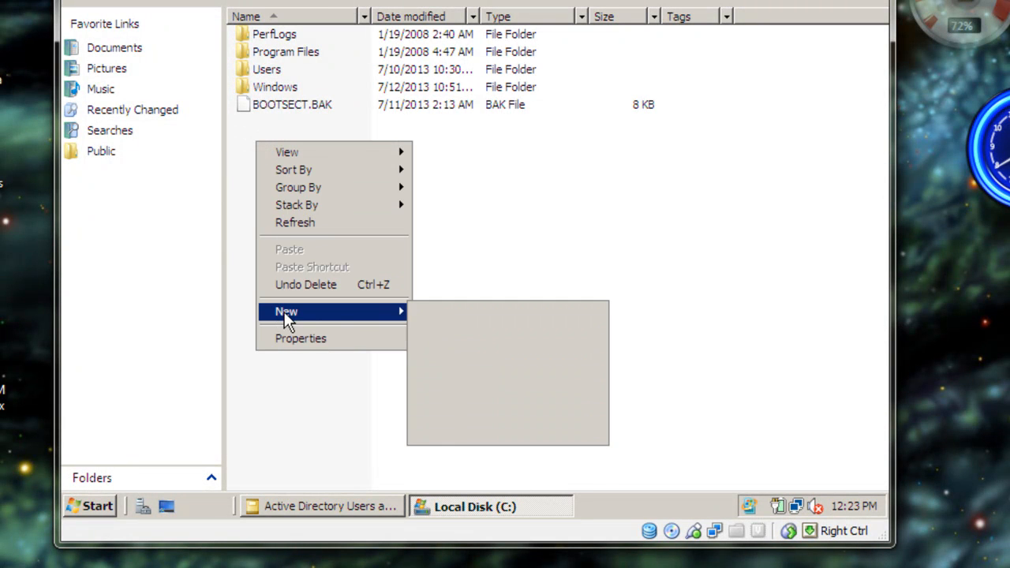
pyautogui.click(444, 313)
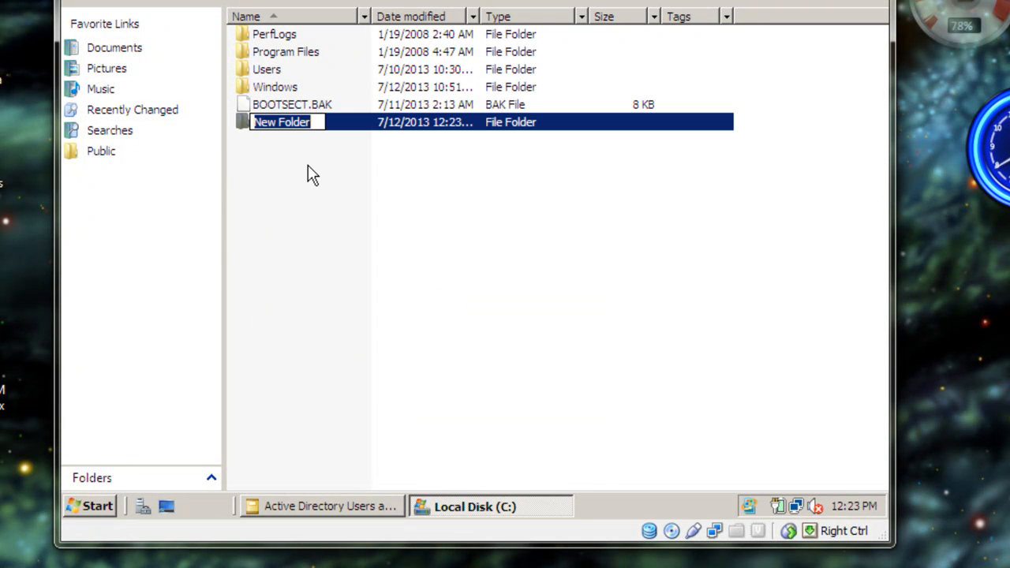
pyautogui.write('Roa')
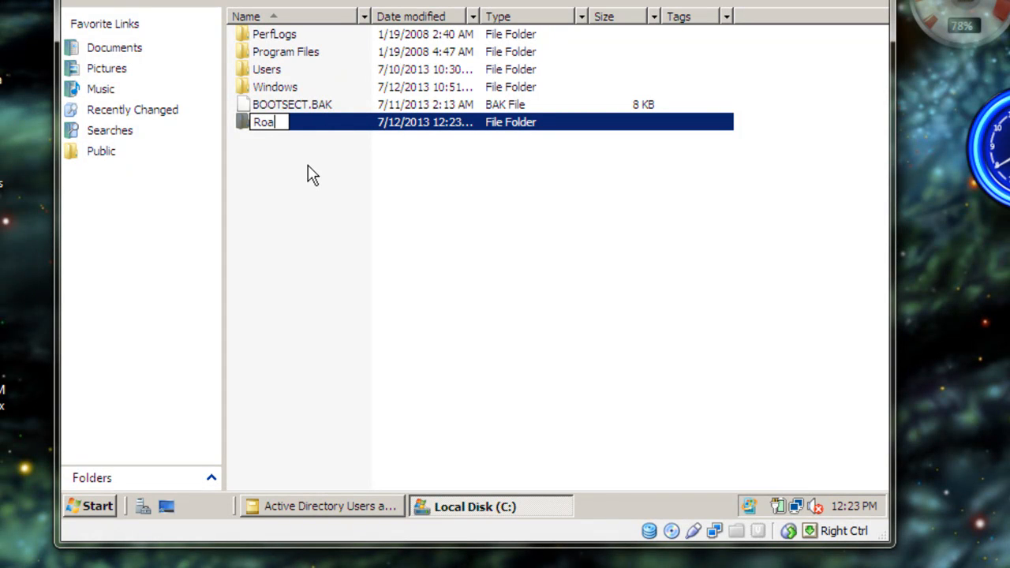
pyautogui.write('ming Profiles')
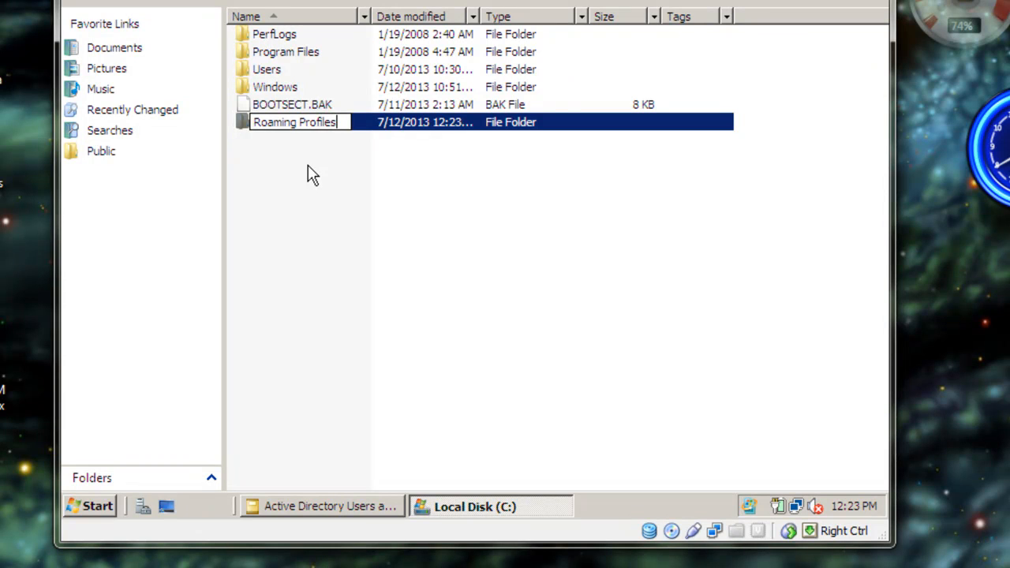
pyautogui.press('Return')
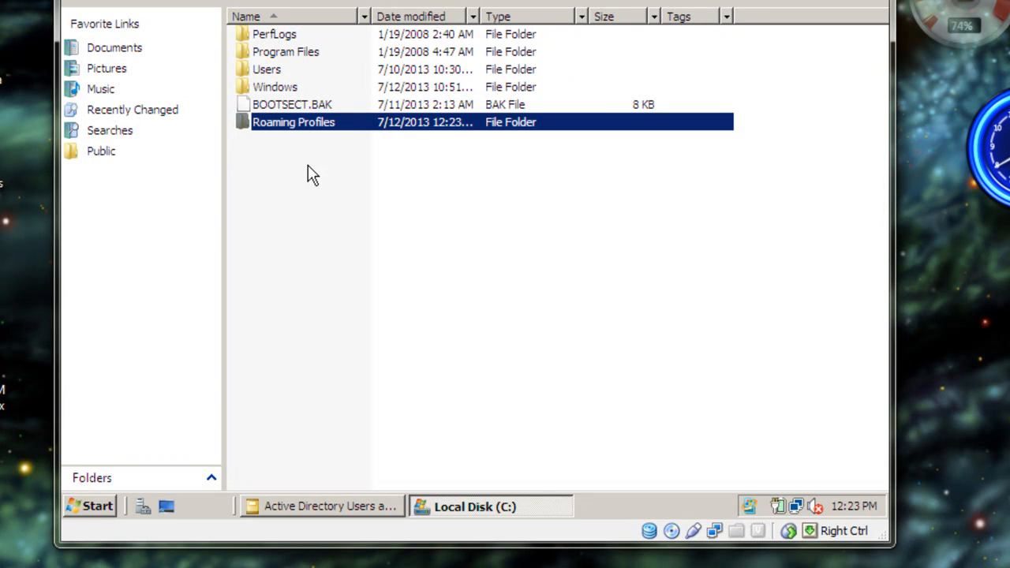
# - Open the sharing settings of the Roaming Profiles folder and add Everyone to the people it is shared with
pyautogui.rightClick(245, 127)
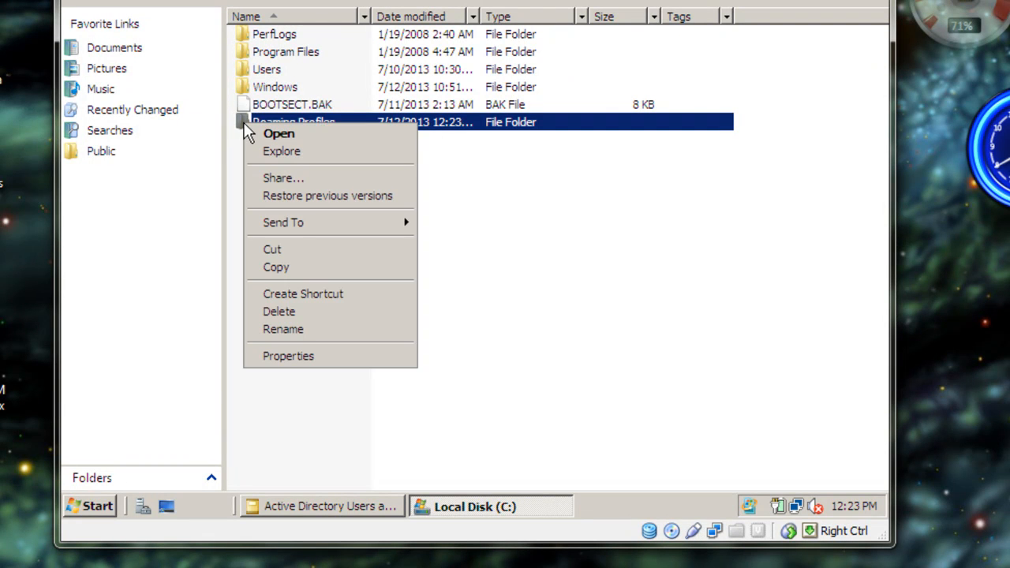
pyautogui.click(269, 357)
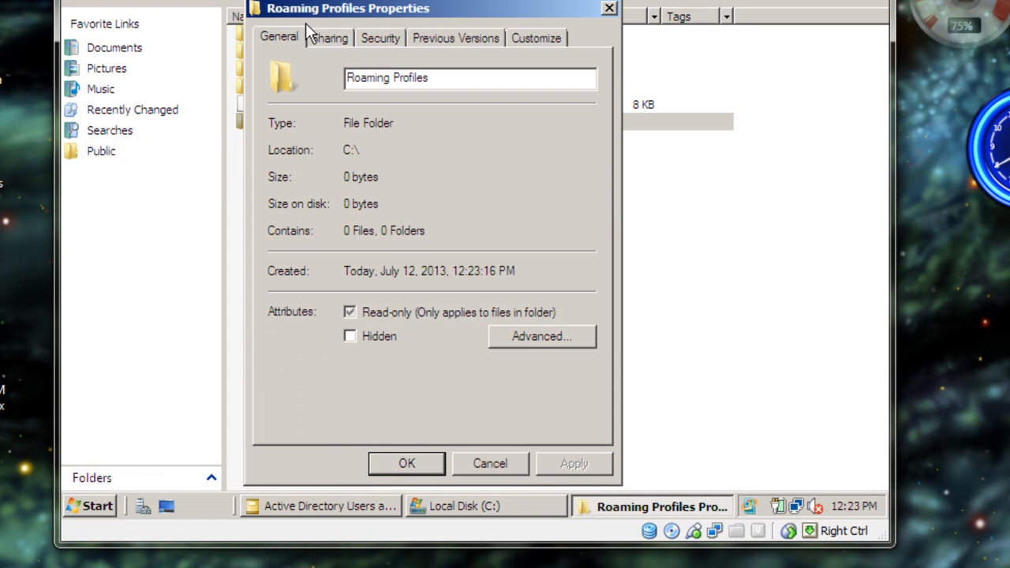
pyautogui.click(331, 39)
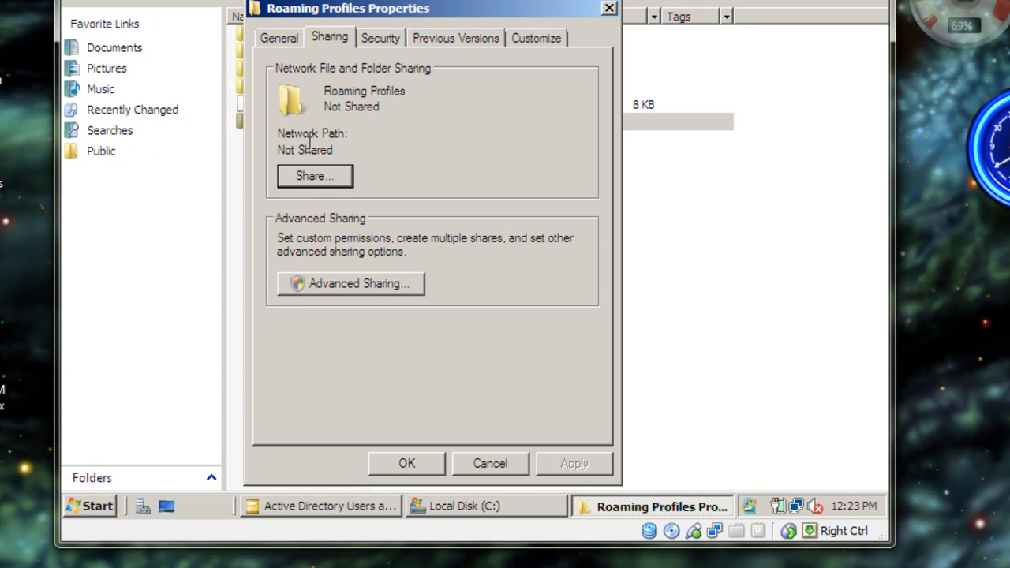
pyautogui.click(325, 178)
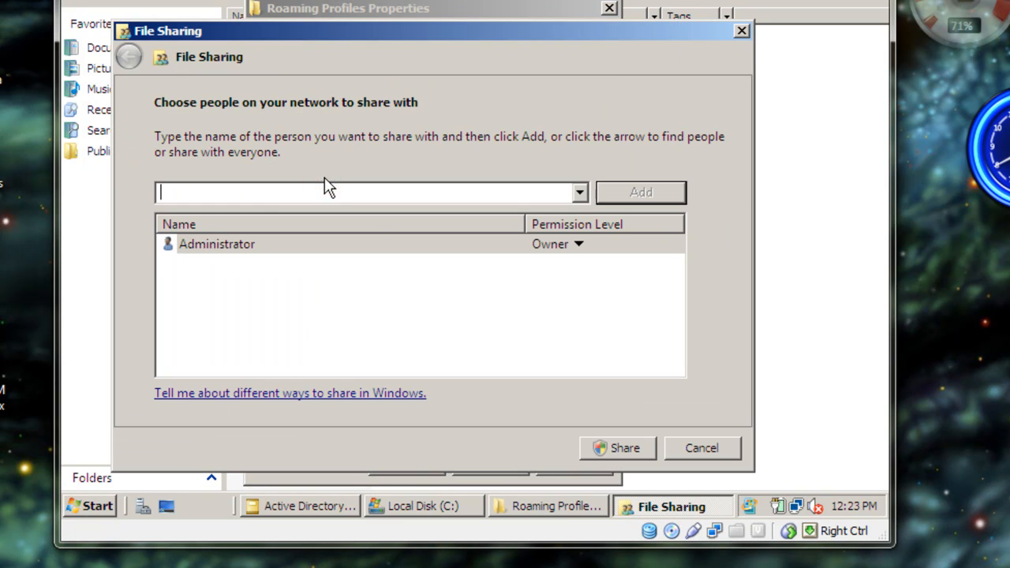
pyautogui.click(579, 195)
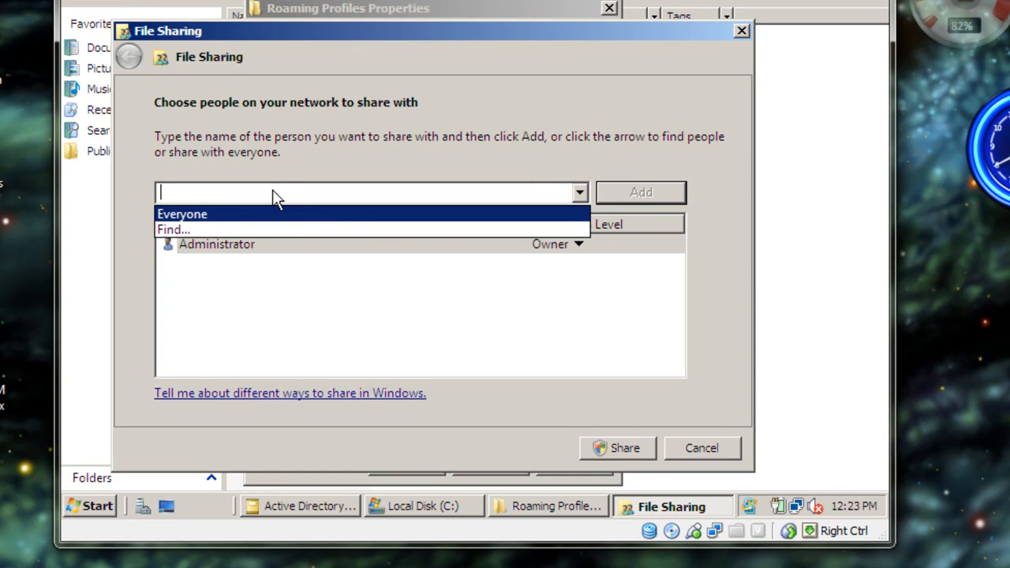
pyautogui.click(201, 215)
pyautogui.click(621, 193)
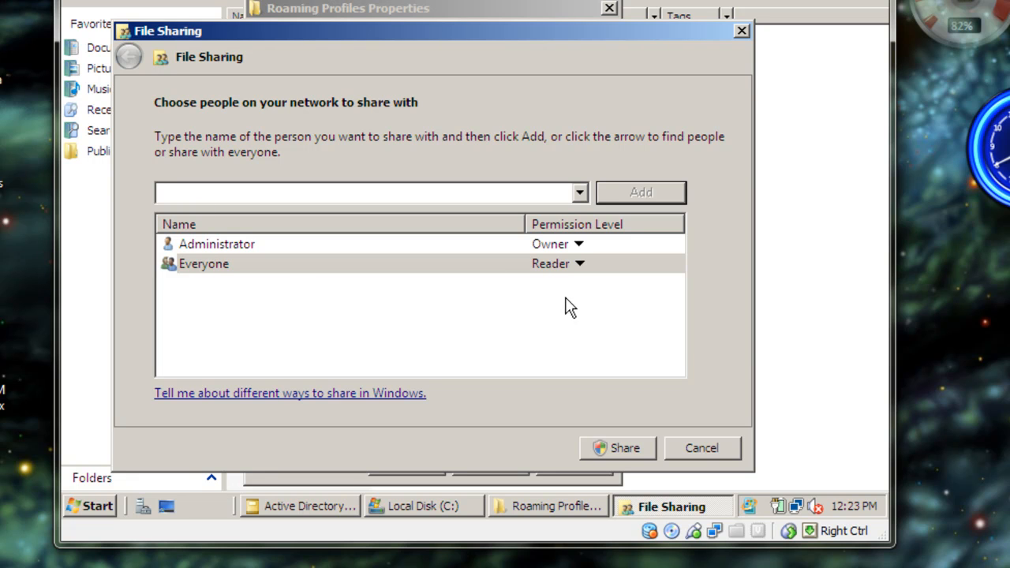
# - Give Everyone the Co-owner permission level, share the Roaming Profiles folder, and select its network path entry
pyautogui.click(564, 268)
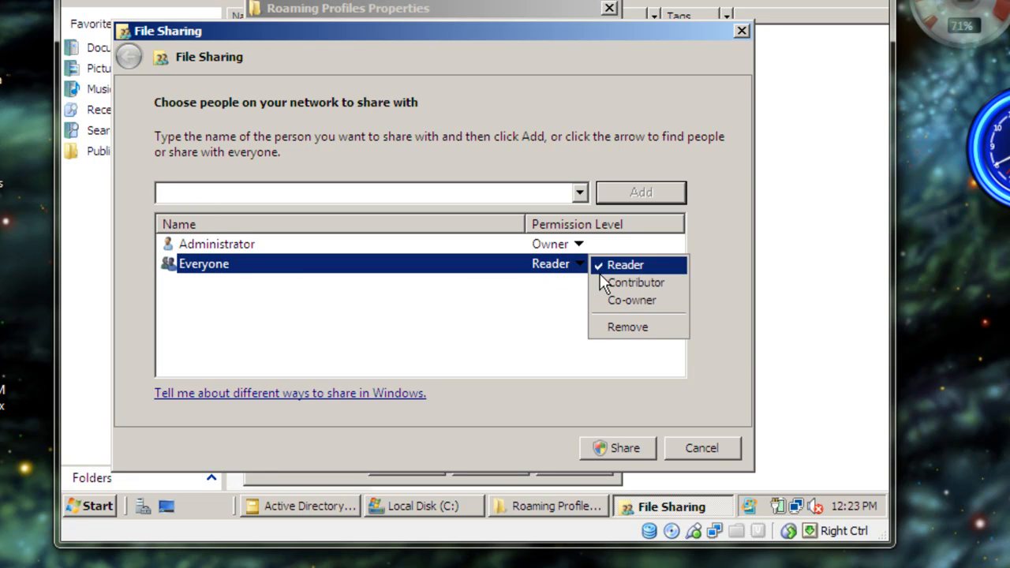
pyautogui.click(611, 305)
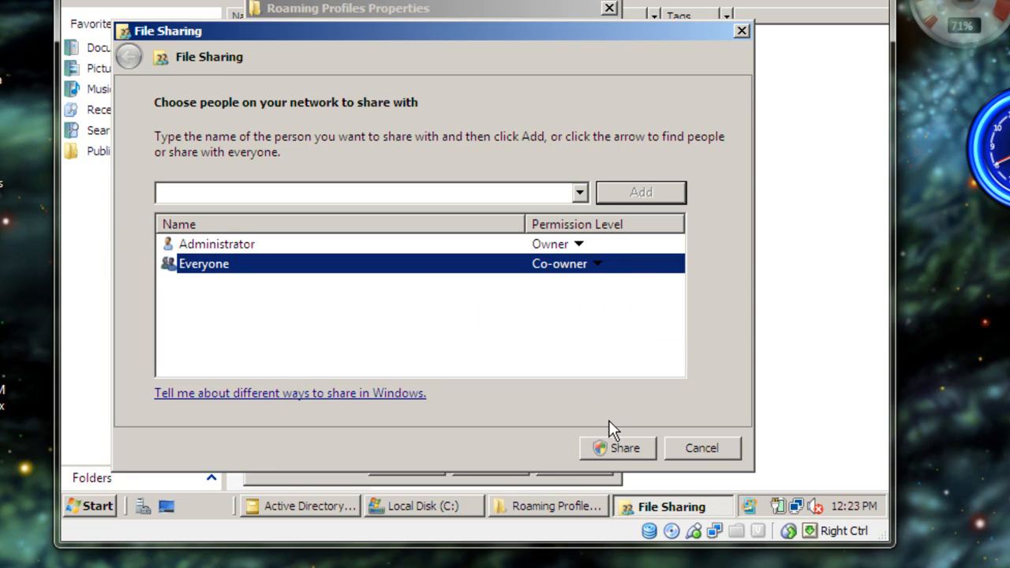
pyautogui.click(607, 448)
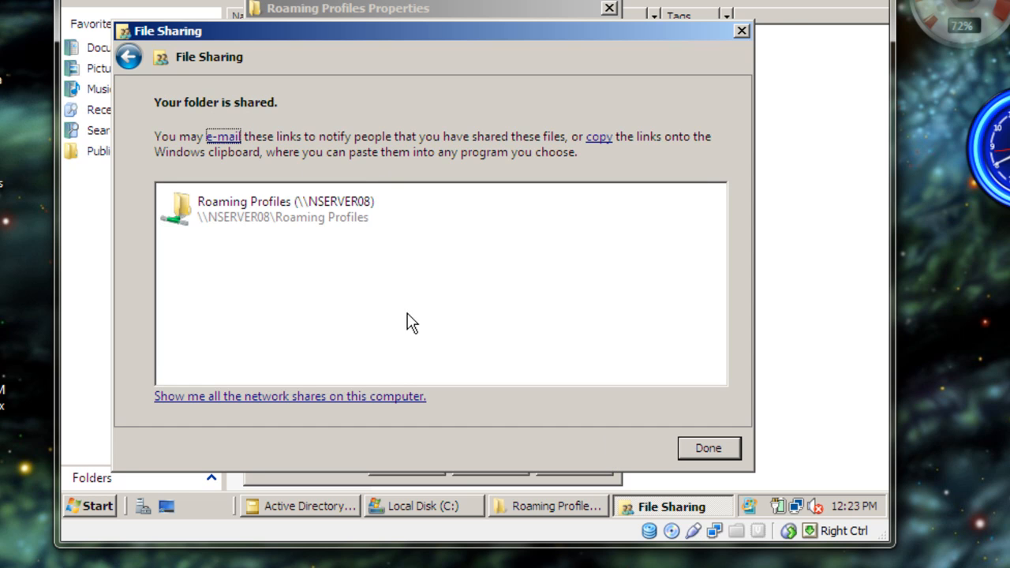
pyautogui.click(284, 222)
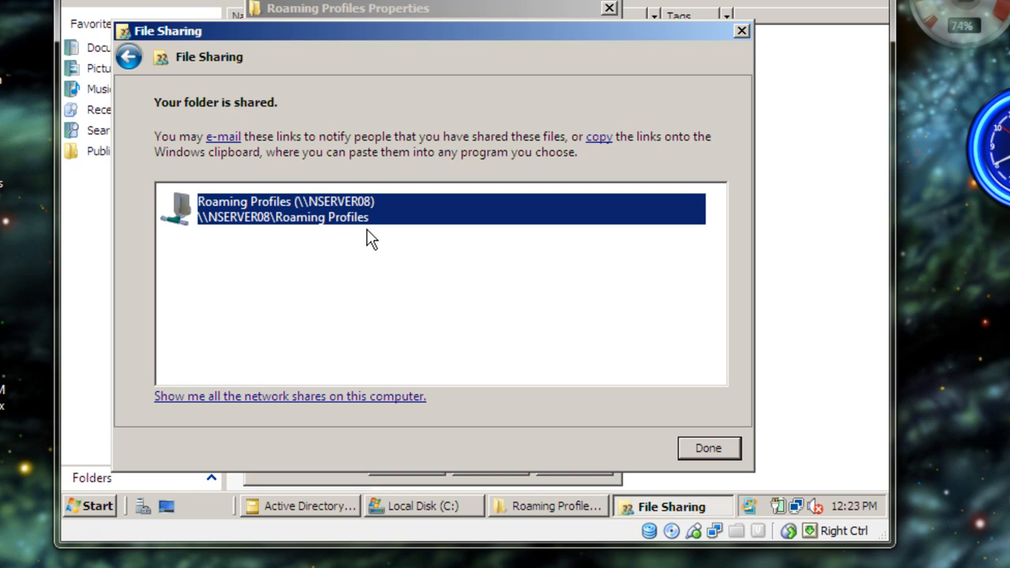
# - Finish the folder sharing, copy the network path \\NSERVER08\Roaming Profiles, and close the folder's properties
pyautogui.click(715, 446)
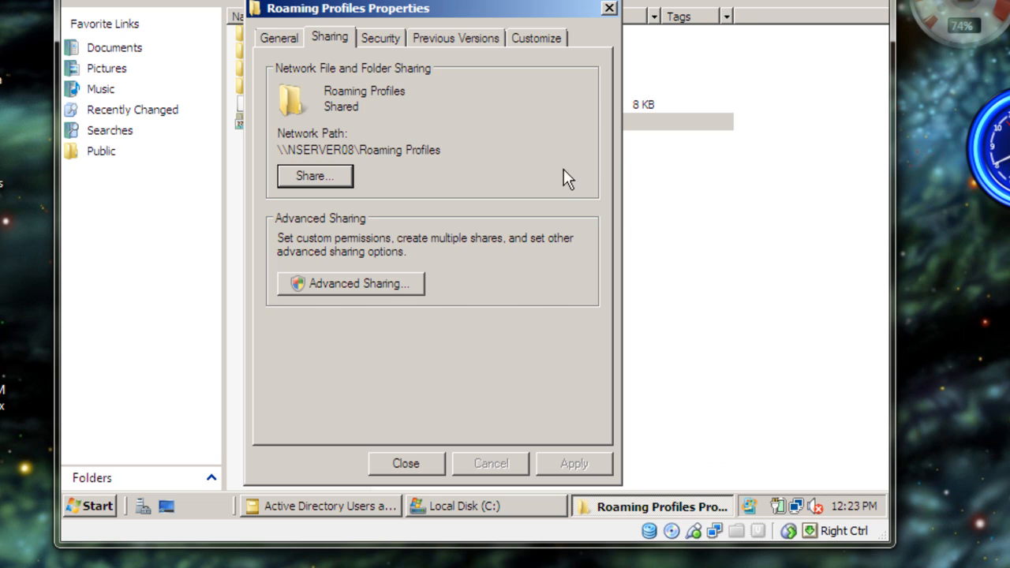
pyautogui.moveTo(446, 150); pyautogui.dragTo(276, 150)
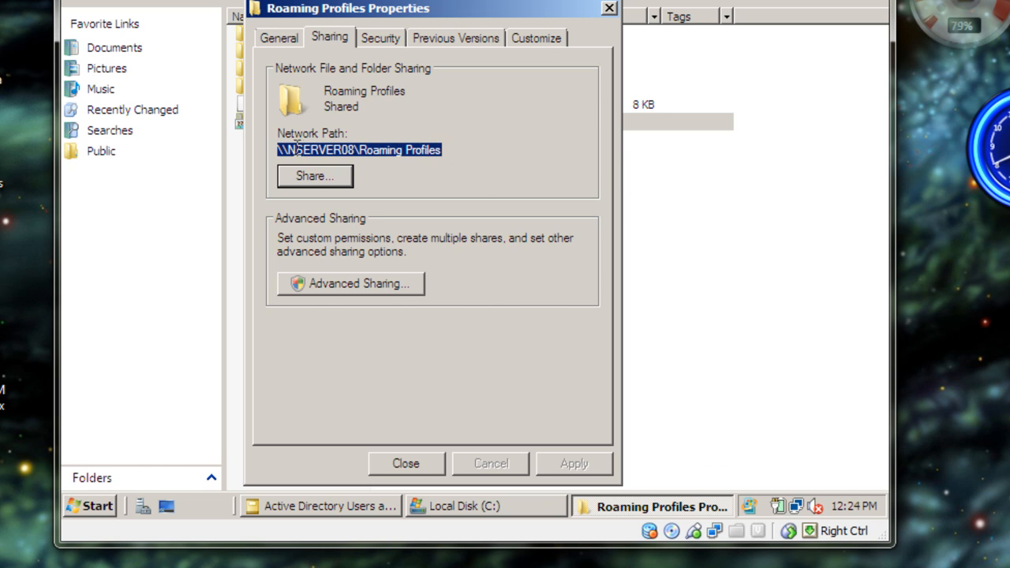
pyautogui.rightClick(301, 150)
pyautogui.click(332, 204)
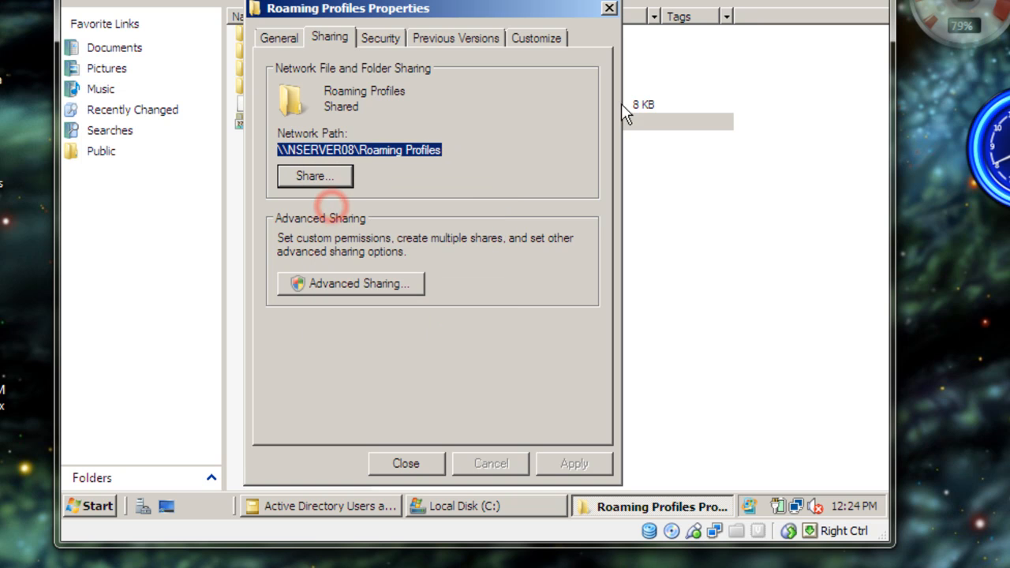
pyautogui.click(404, 466)
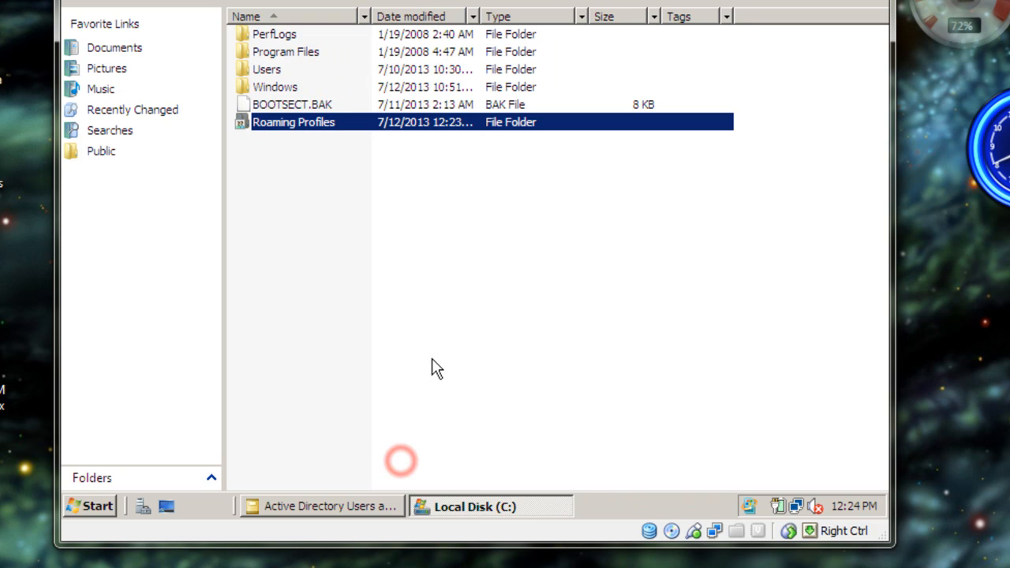
# - Return to Active Directory Users and Computers and open the profile settings in the new domain user's properties
pyautogui.click(321, 497)
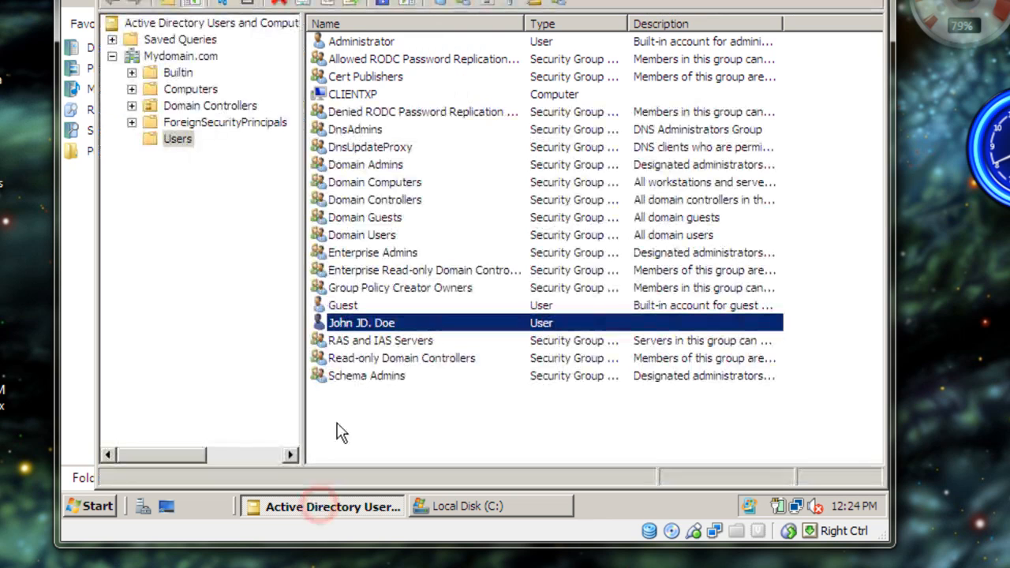
pyautogui.rightClick(357, 324)
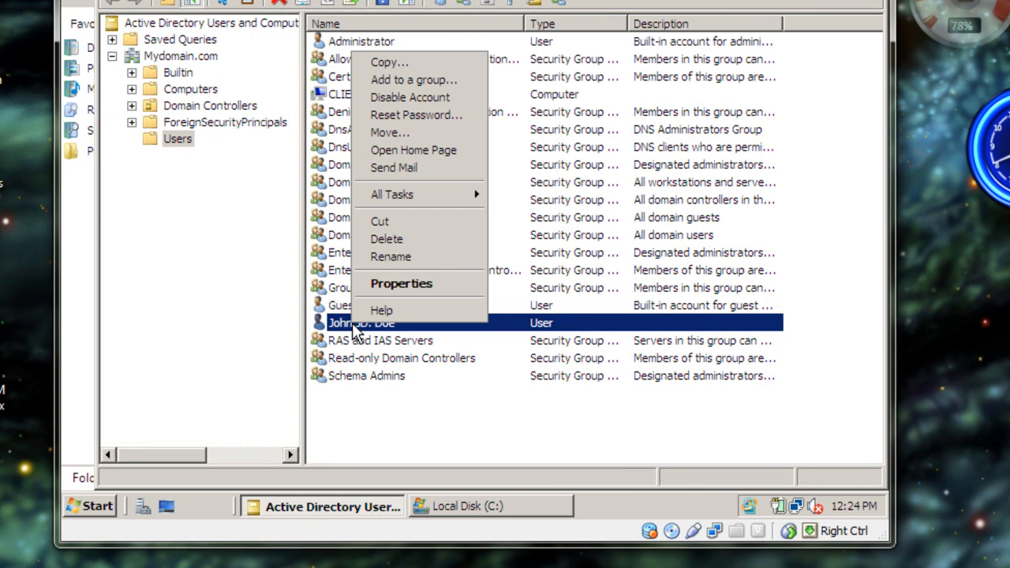
pyautogui.click(392, 282)
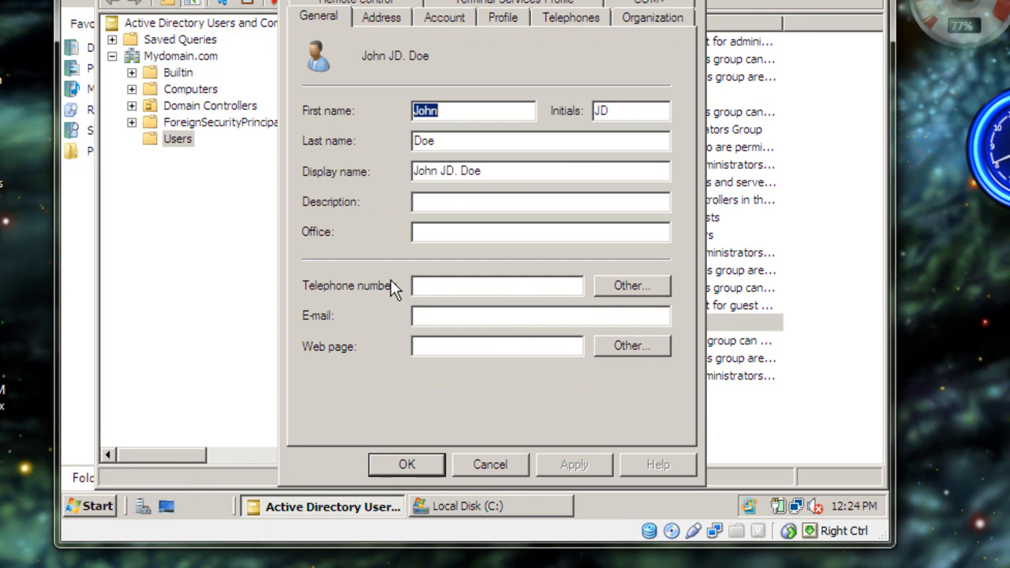
pyautogui.click(493, 19)
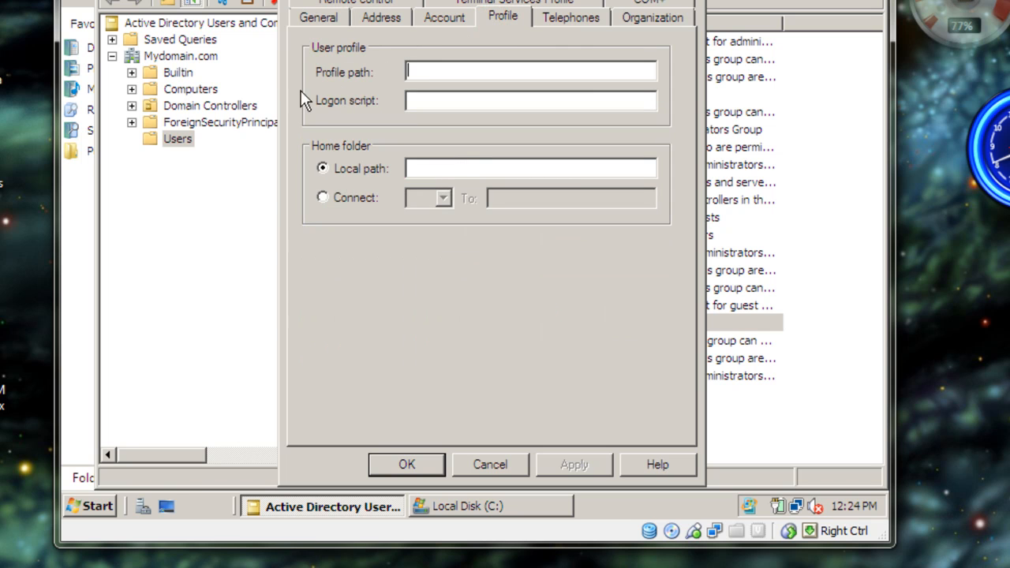
# - Set the user's profile path to \\NSERVER08\Roaming Profiles\%username%, apply it, and close the user's properties
pyautogui.click(419, 69)
pyautogui.rightClick(418, 70)
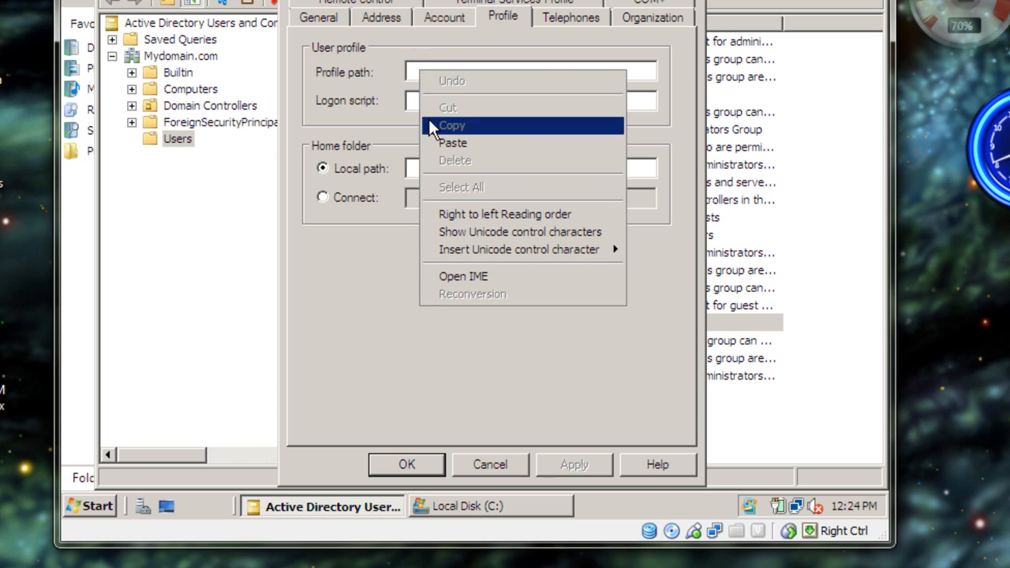
pyautogui.click(438, 146)
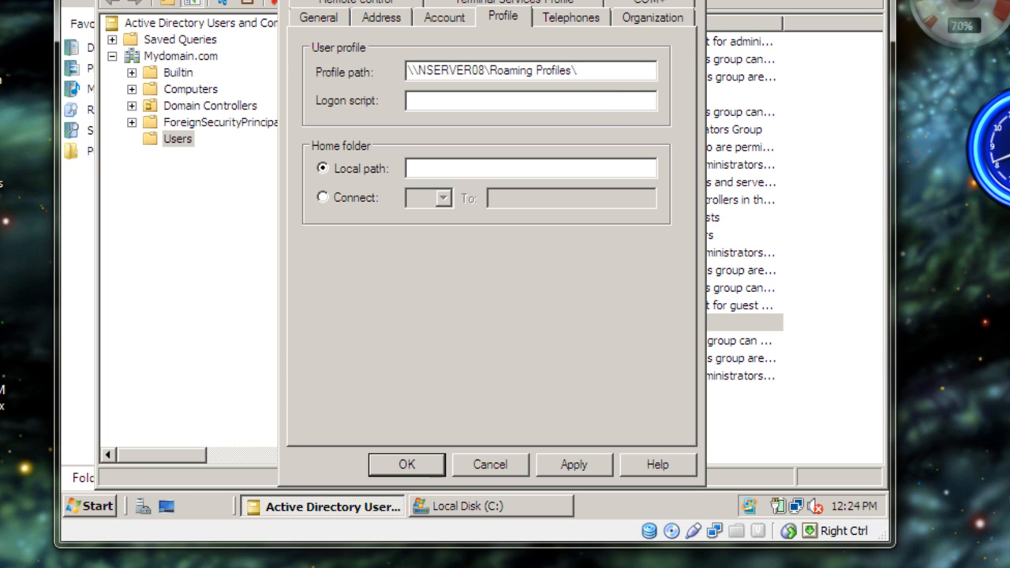
pyautogui.write('%username%')
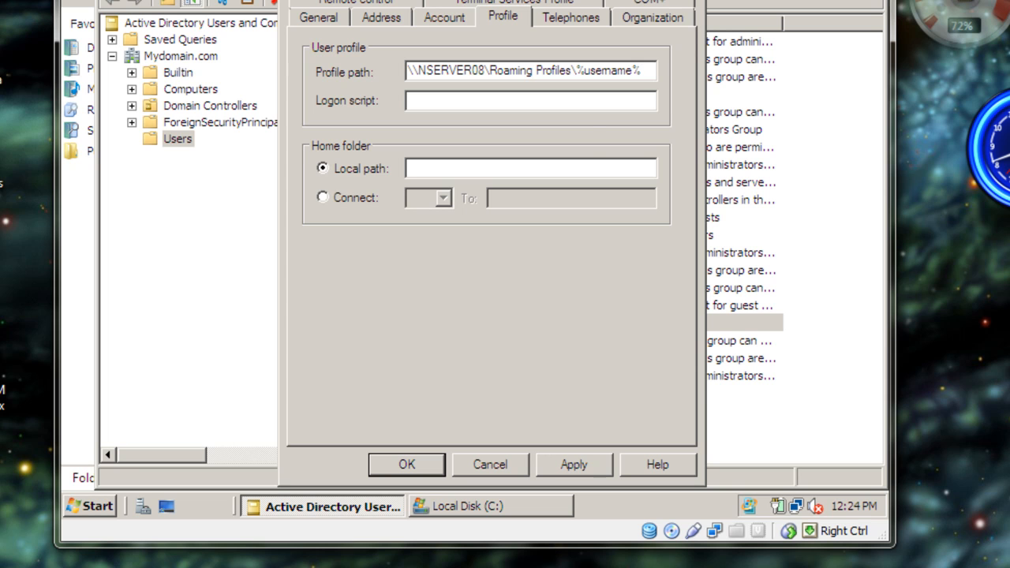
pyautogui.click(574, 467)
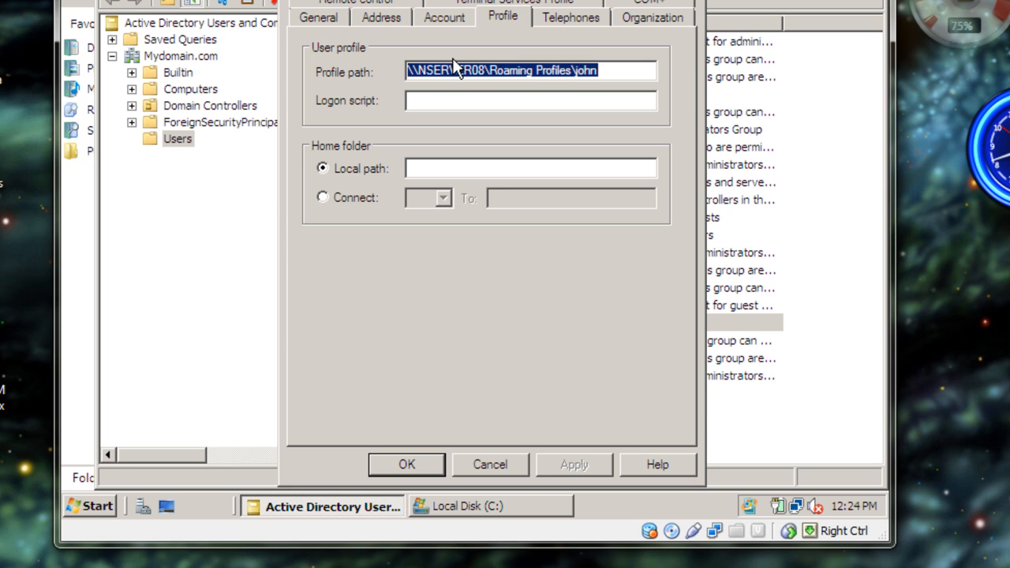
pyautogui.click(397, 464)
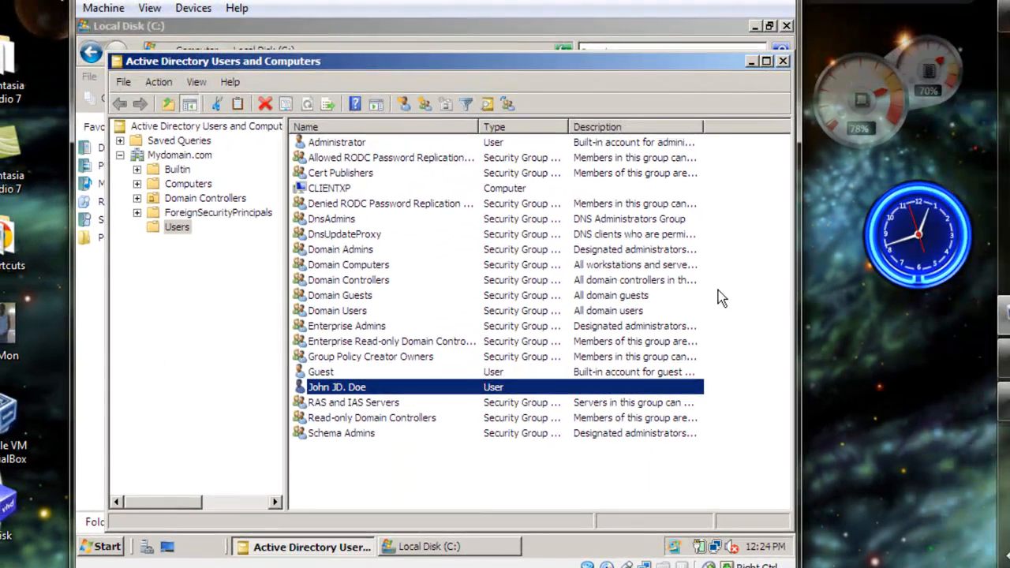
# - Switch to the Windows XP virtual machine and log off the Administrator account
pyautogui.moveTo(1003, 315)
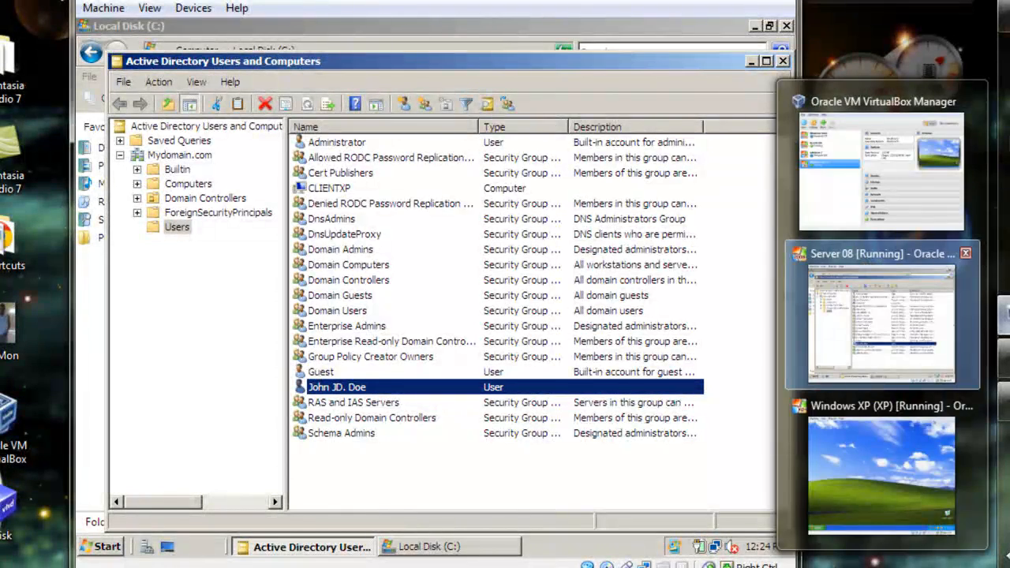
pyautogui.click(878, 465)
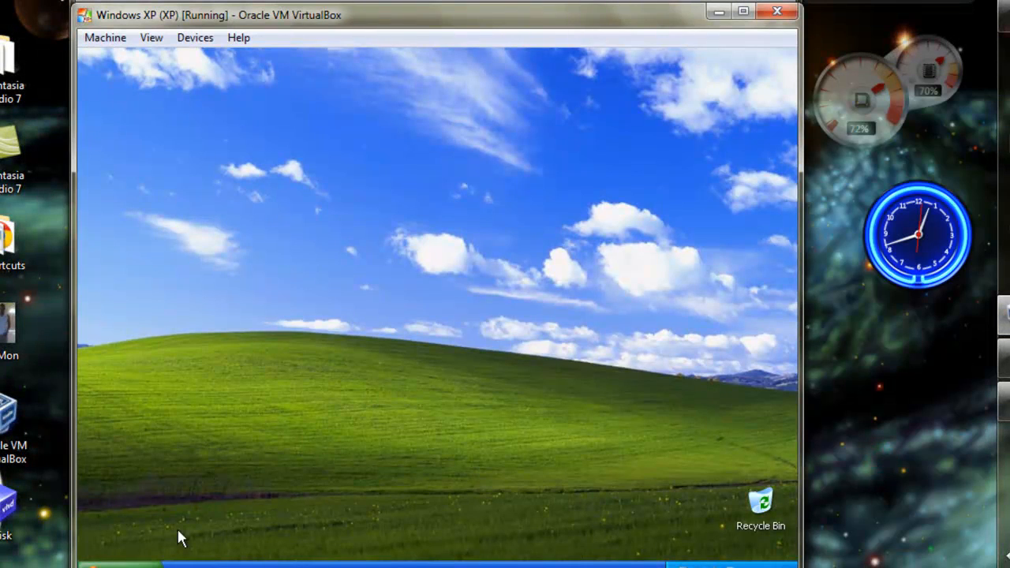
pyautogui.click(118, 564)
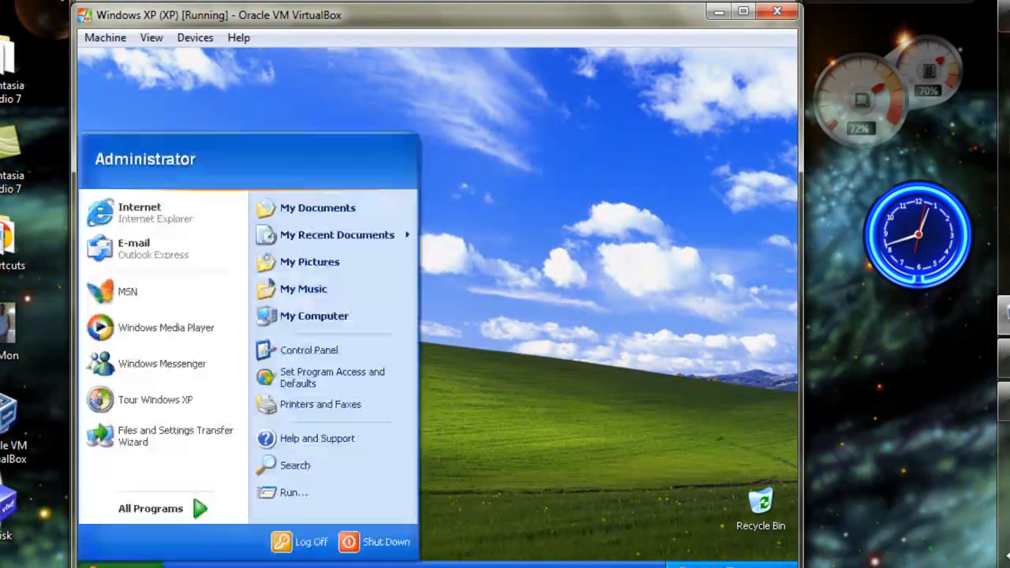
pyautogui.click(321, 547)
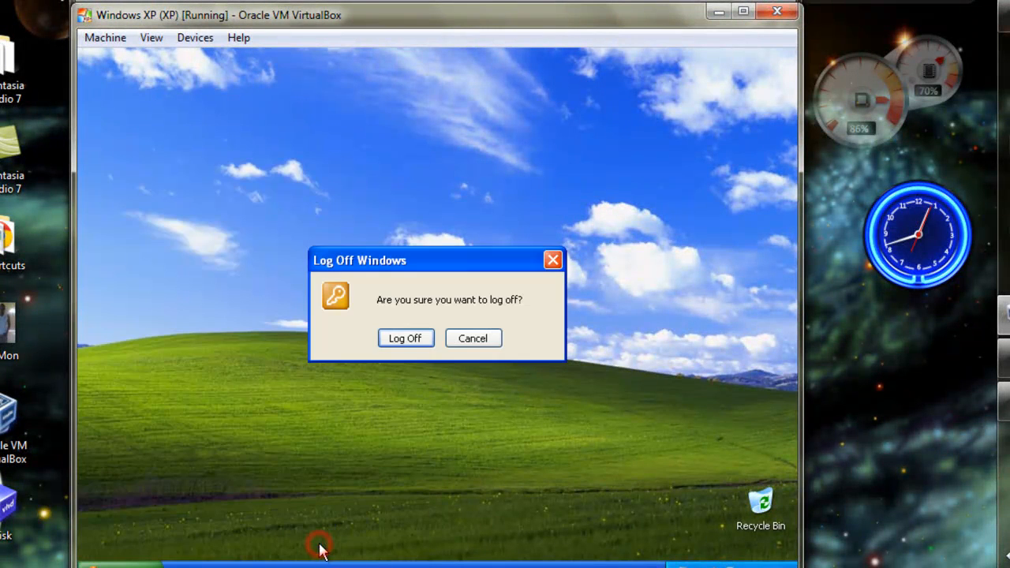
pyautogui.click(404, 341)
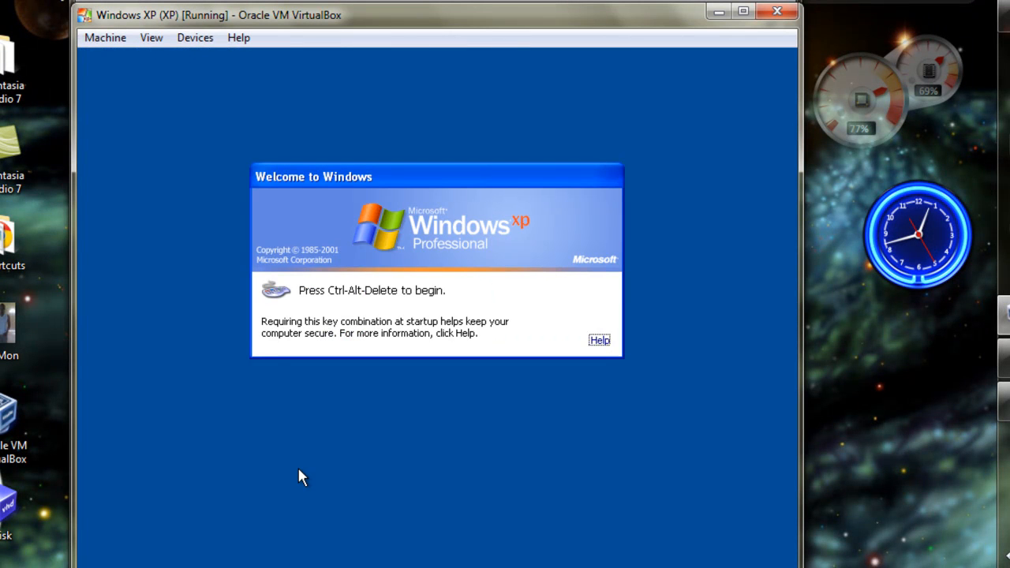
# - Log on to Windows XP with the new domain user's MYDOMAIN user name and account password
pyautogui.hotkey('ctrl', 'alt', 'Delete')
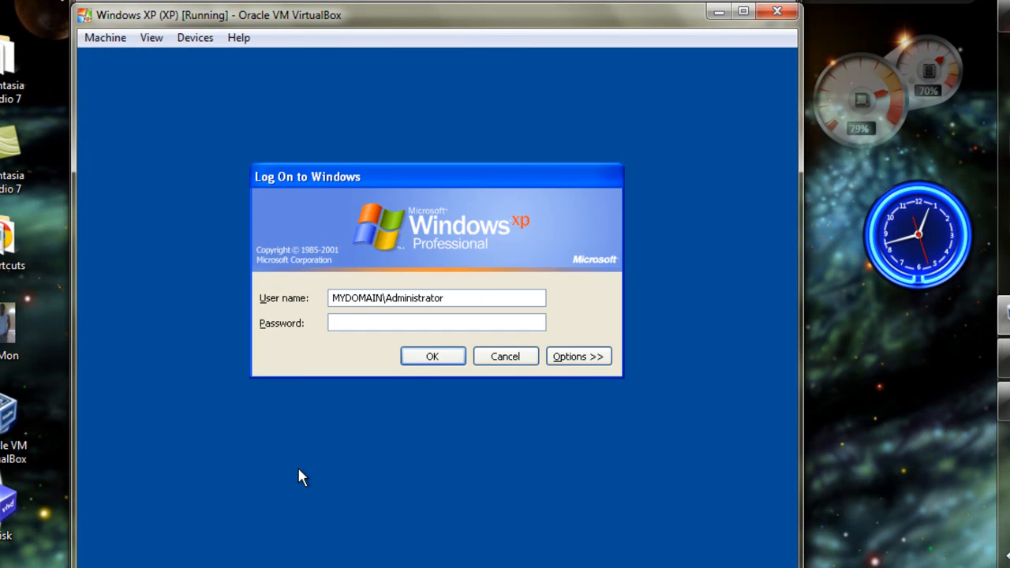
pyautogui.click(473, 299)
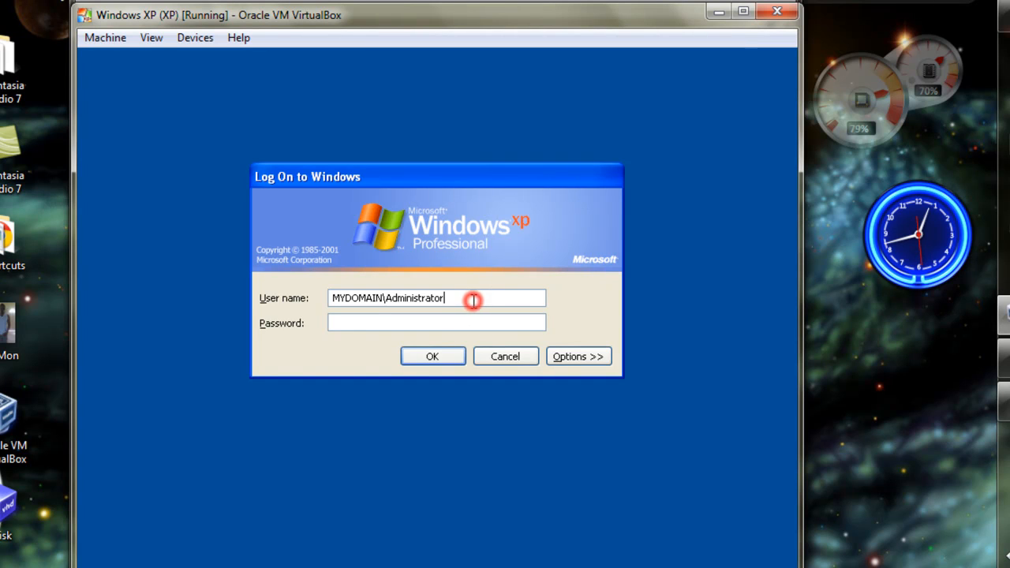
pyautogui.press('BackSpace')
pyautogui.press('BackSpace')
pyautogui.press('BackSpace')
pyautogui.press('BackSpace')
pyautogui.press('BackSpace')
pyautogui.press('BackSpace')
pyautogui.press('BackSpace')
pyautogui.press('BackSpace')
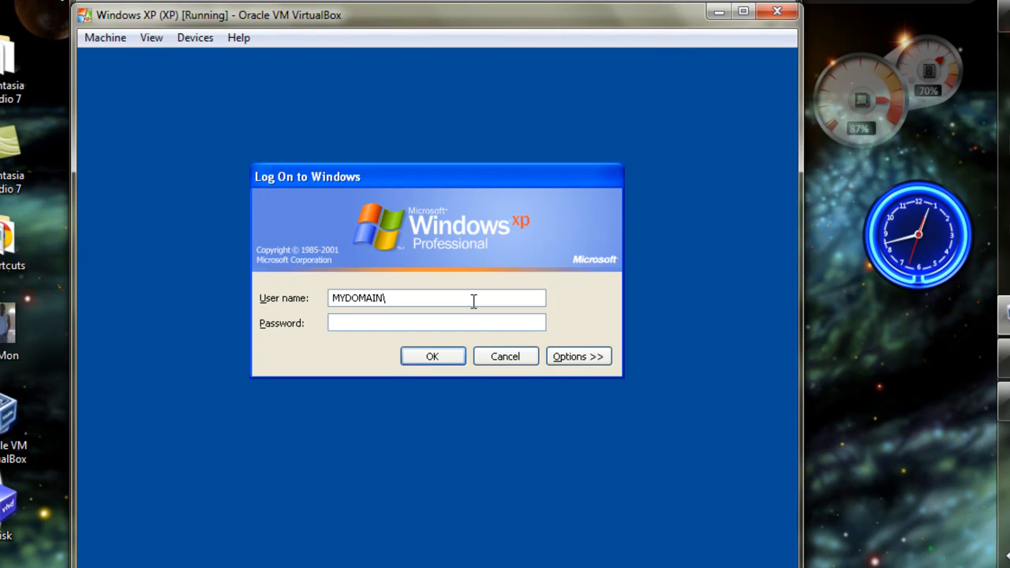
pyautogui.write('john')
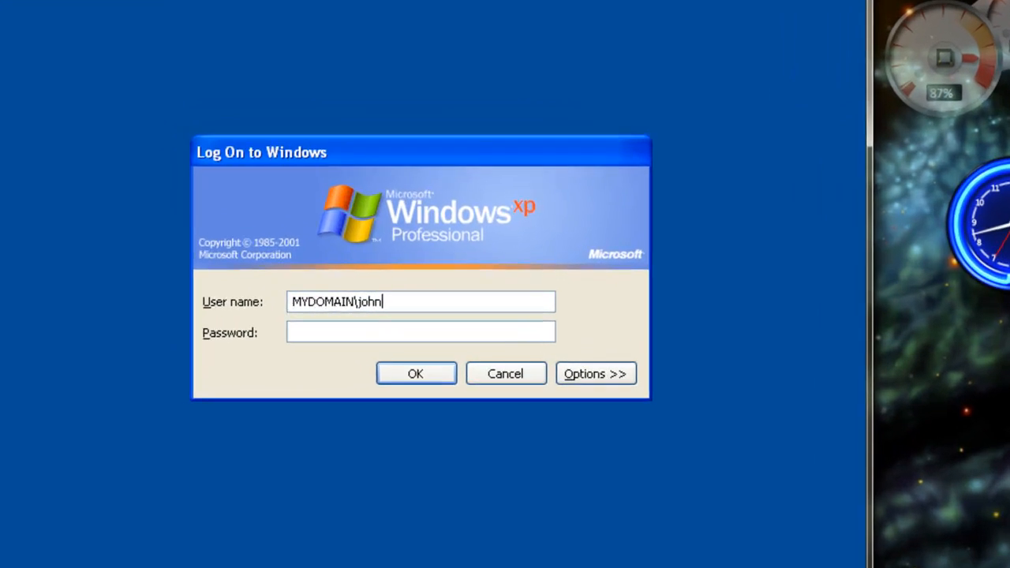
pyautogui.press('Tab')
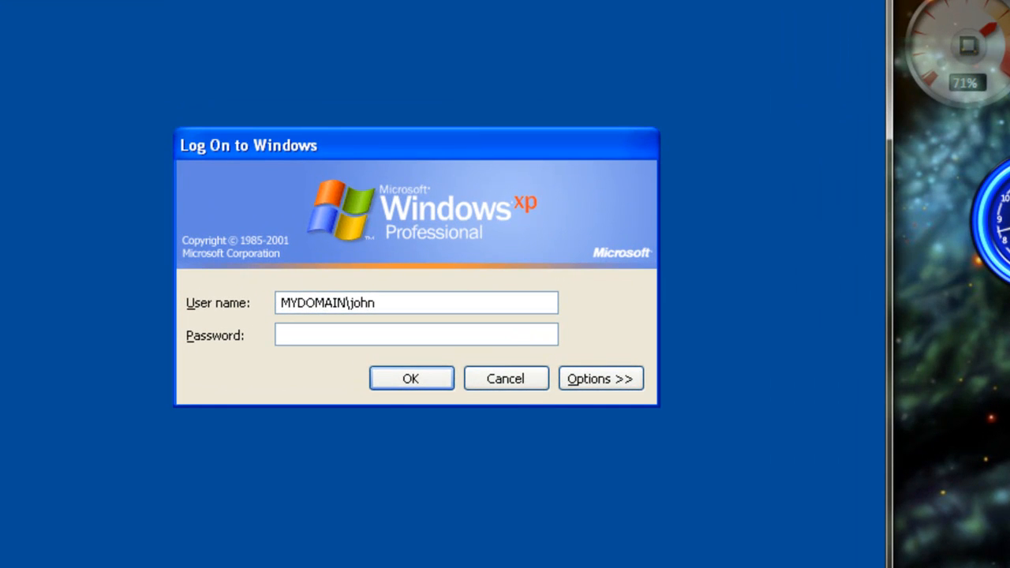
pyautogui.write('********')
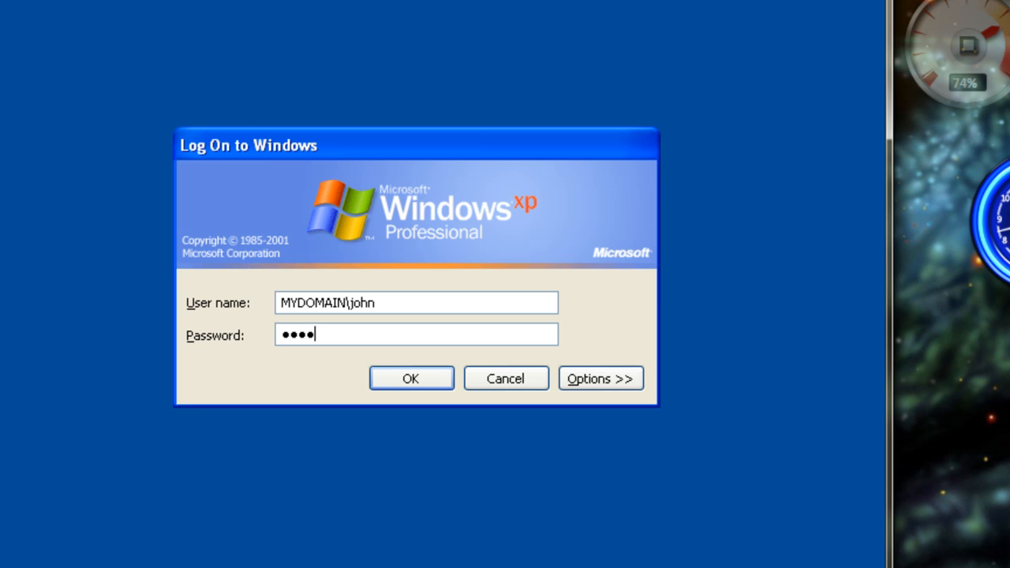
pyautogui.write('*')
pyautogui.click(419, 377)
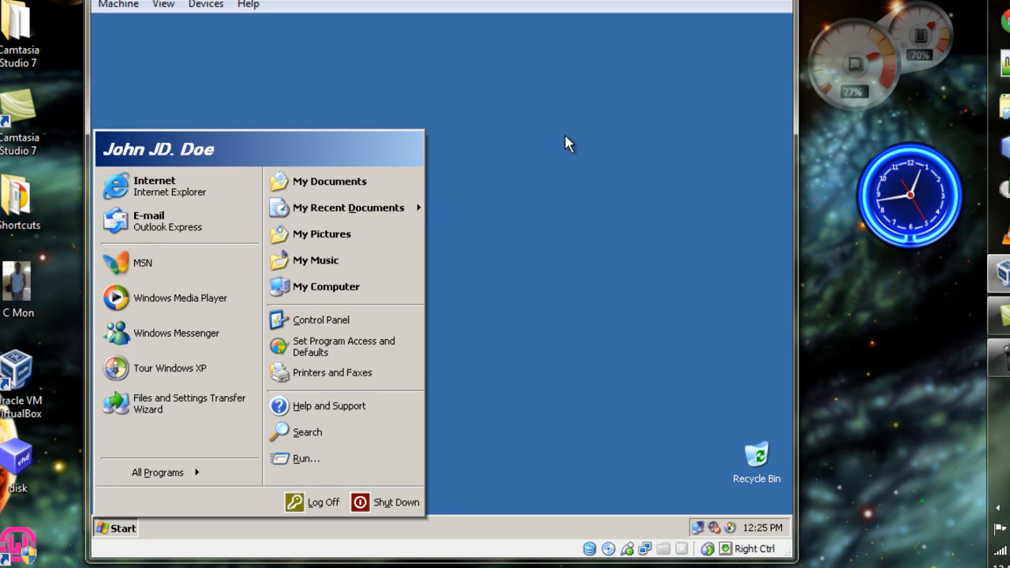
# - Check which account is logged on to Windows XP and dismiss the Windows XP tour notification
pyautogui.click(513, 331)
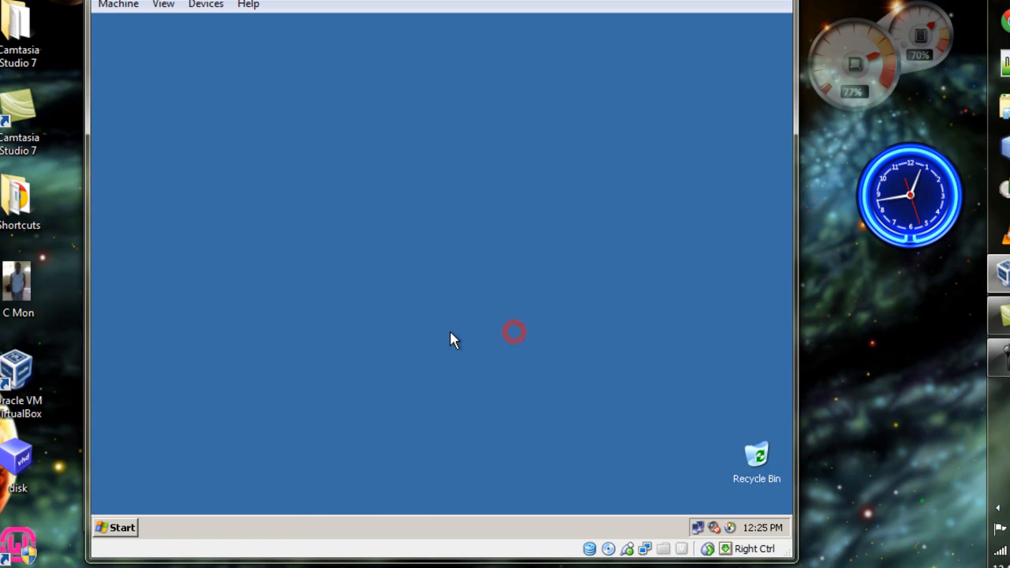
pyautogui.click(112, 528)
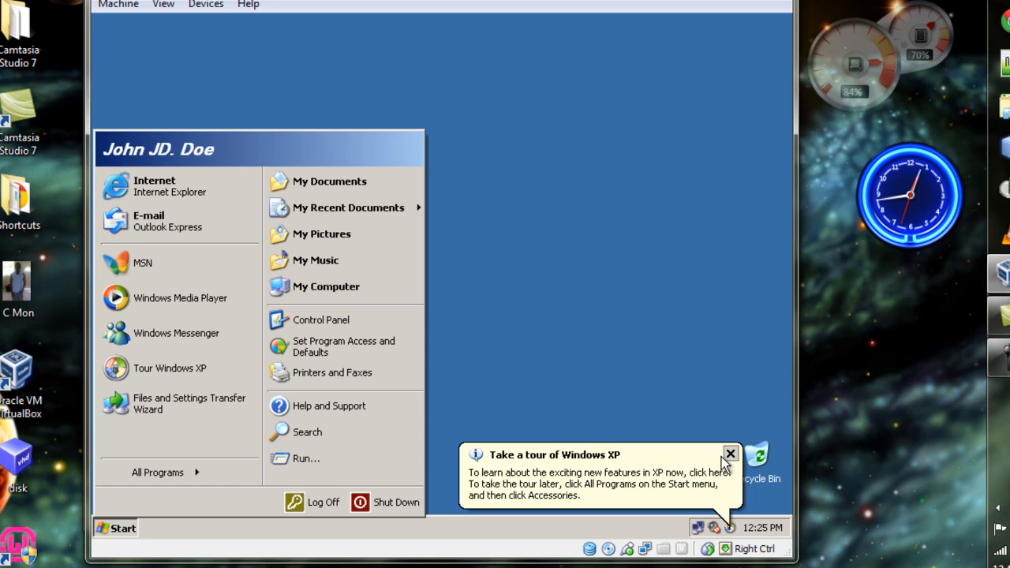
pyautogui.click(728, 456)
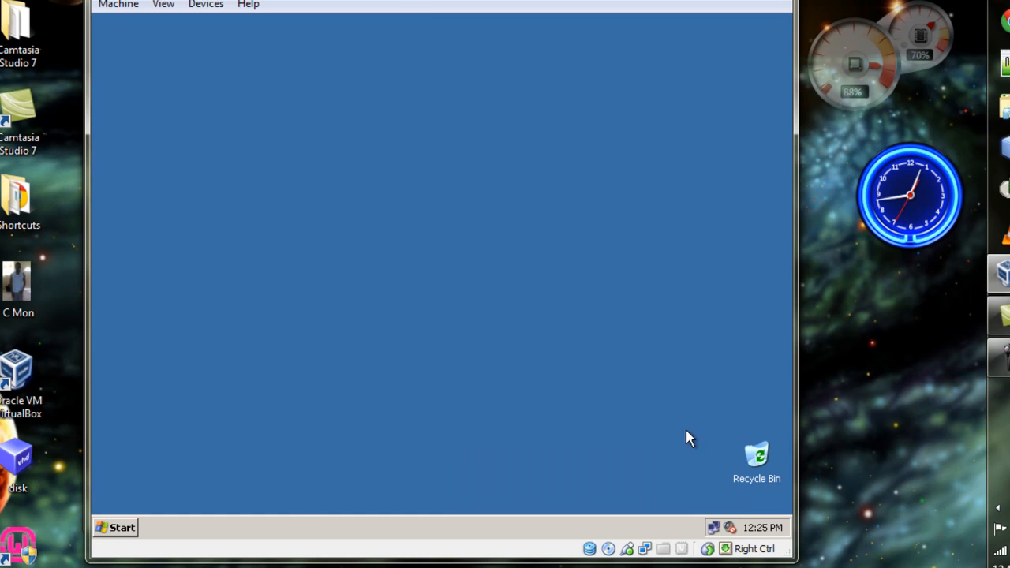
pyautogui.click(111, 527)
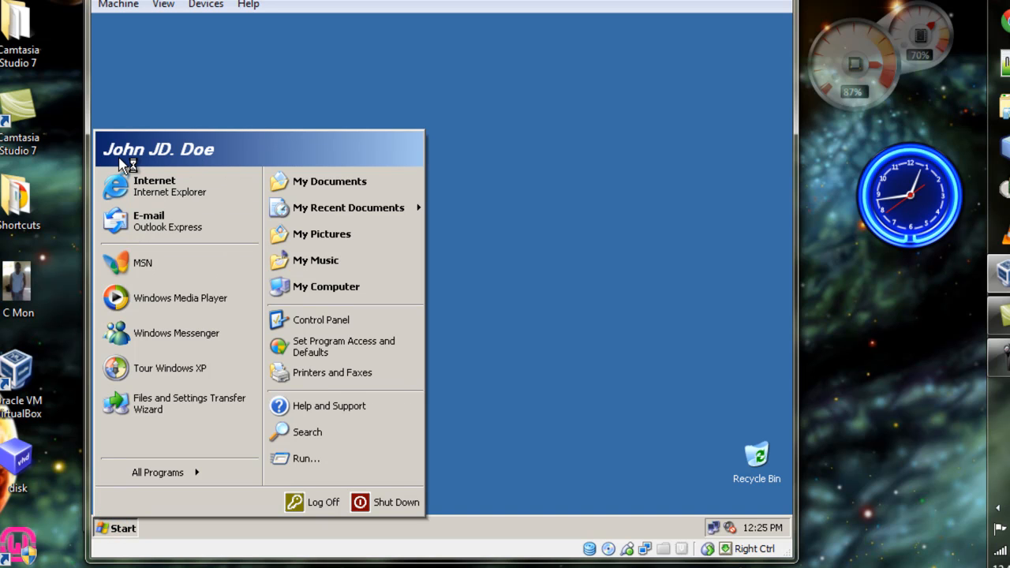
pyautogui.click(639, 220)
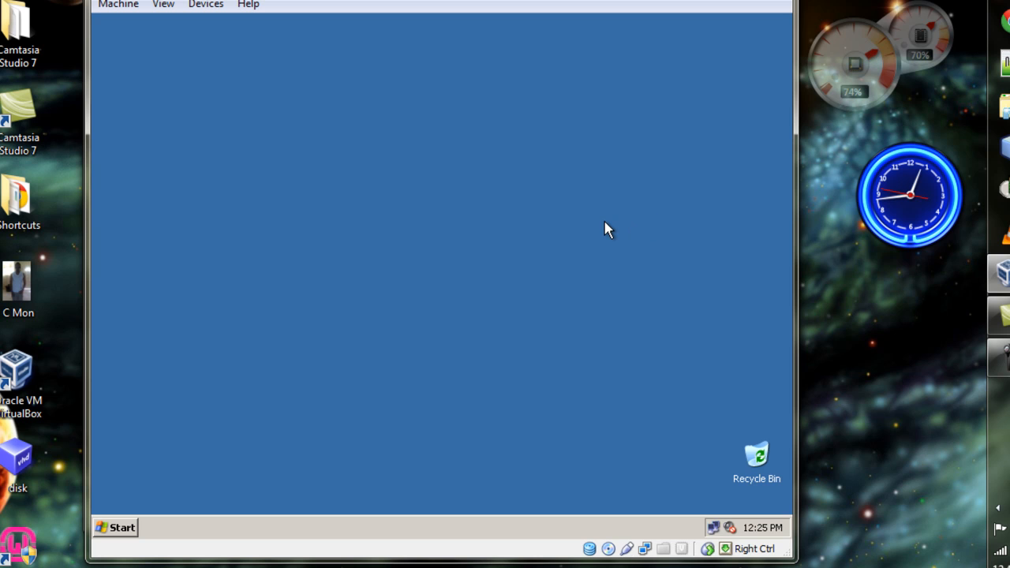
# - Log the domain user off Windows XP
pyautogui.click(114, 527)
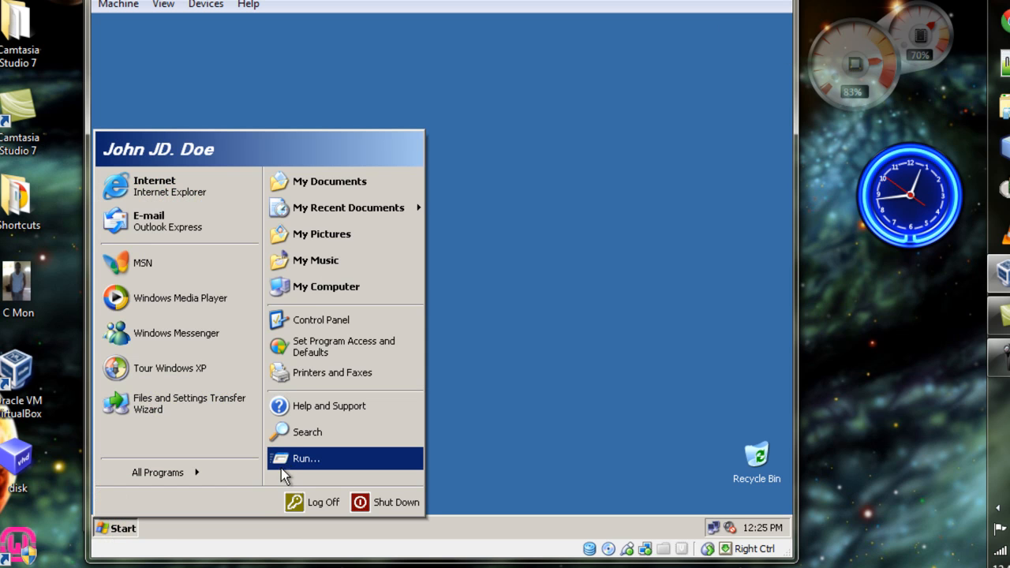
pyautogui.click(309, 511)
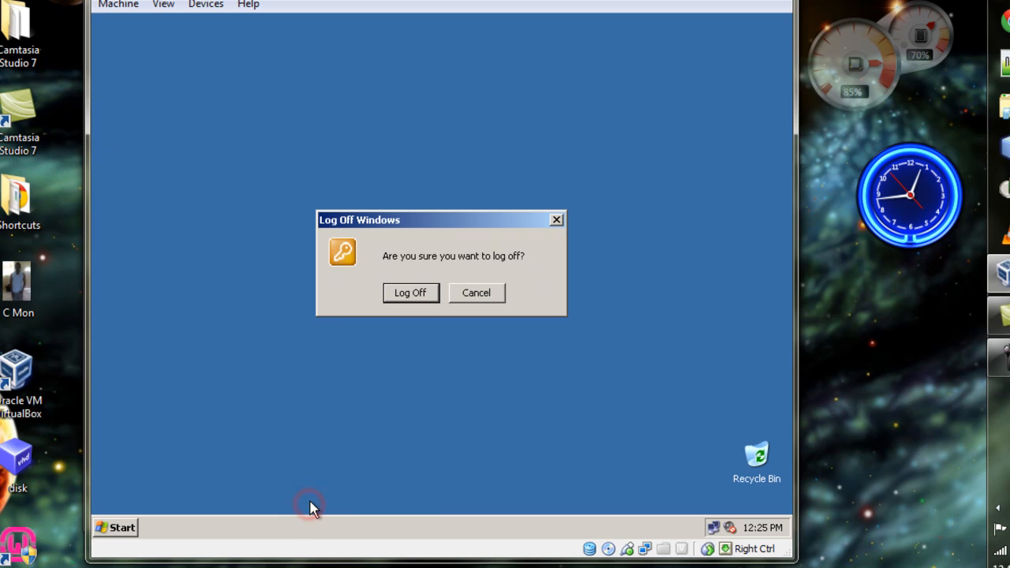
pyautogui.click(410, 293)
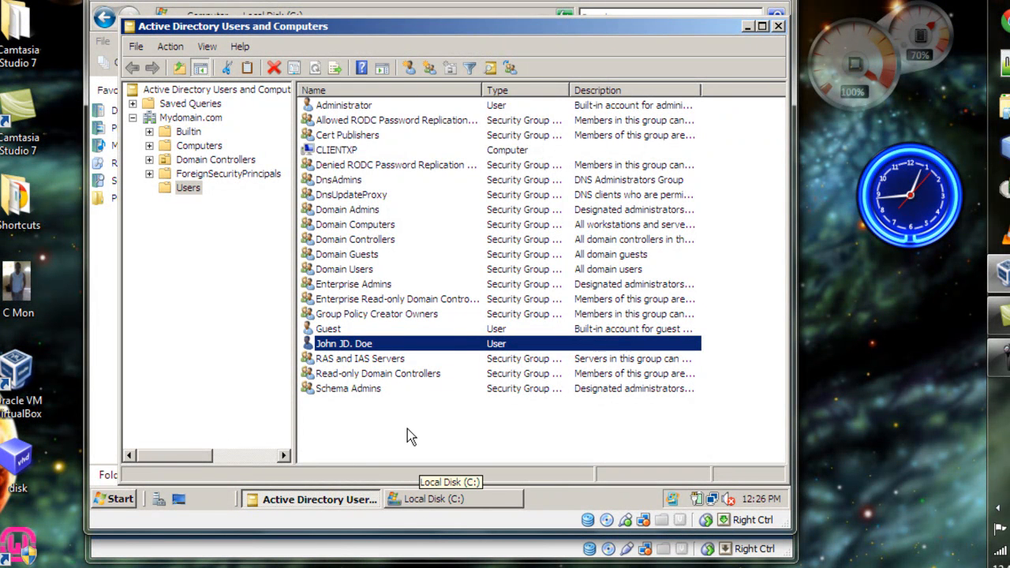
# - Switch to the Local Disk (C:) window and create a new folder named Home
pyautogui.click(445, 505)
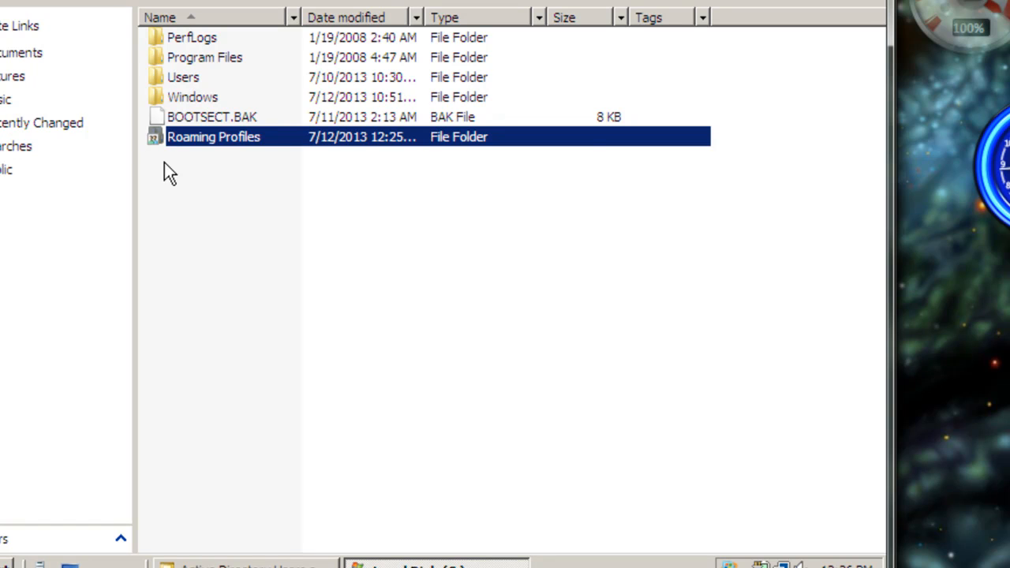
pyautogui.rightClick(164, 164)
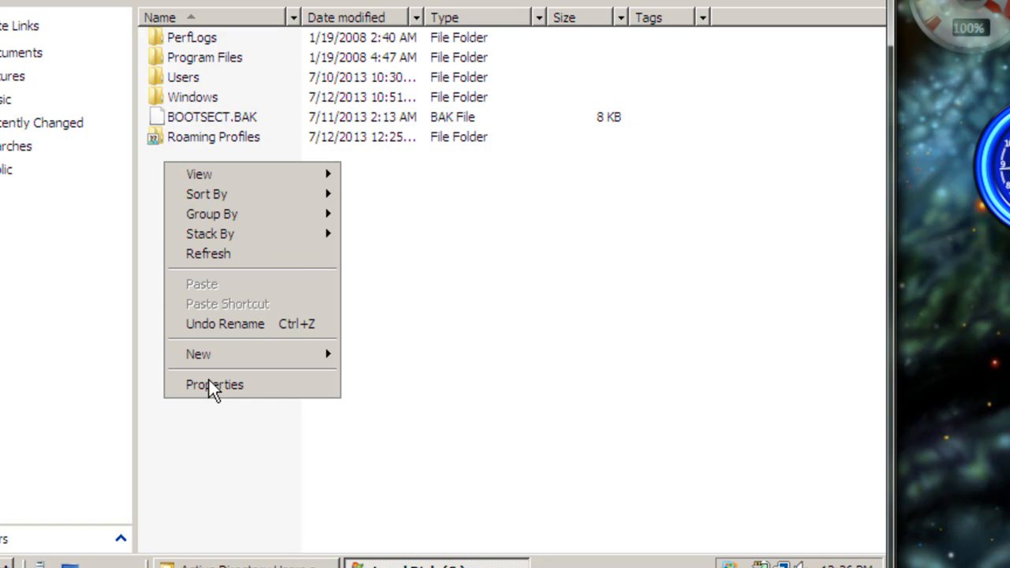
pyautogui.moveTo(239, 360)
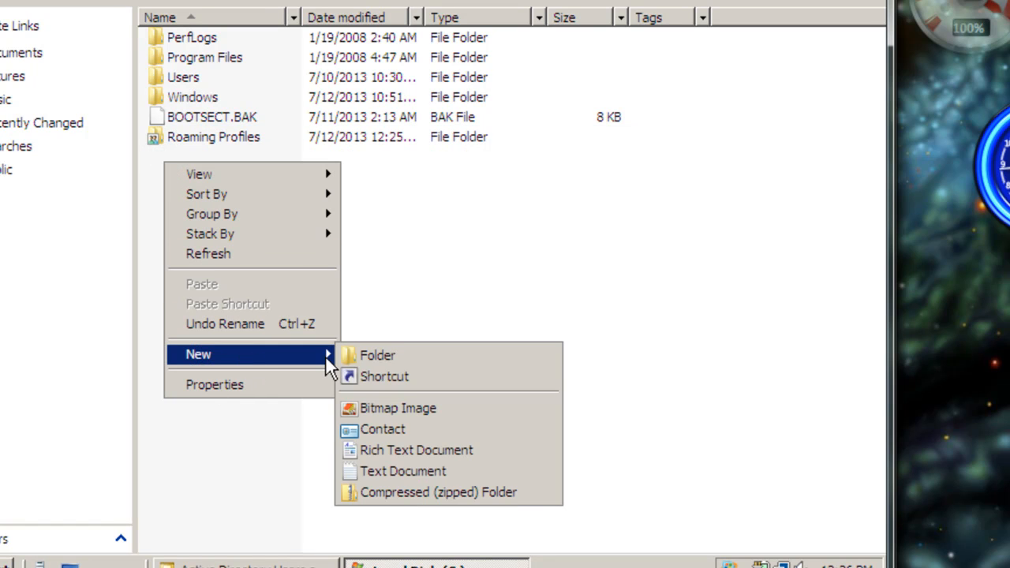
pyautogui.click(344, 355)
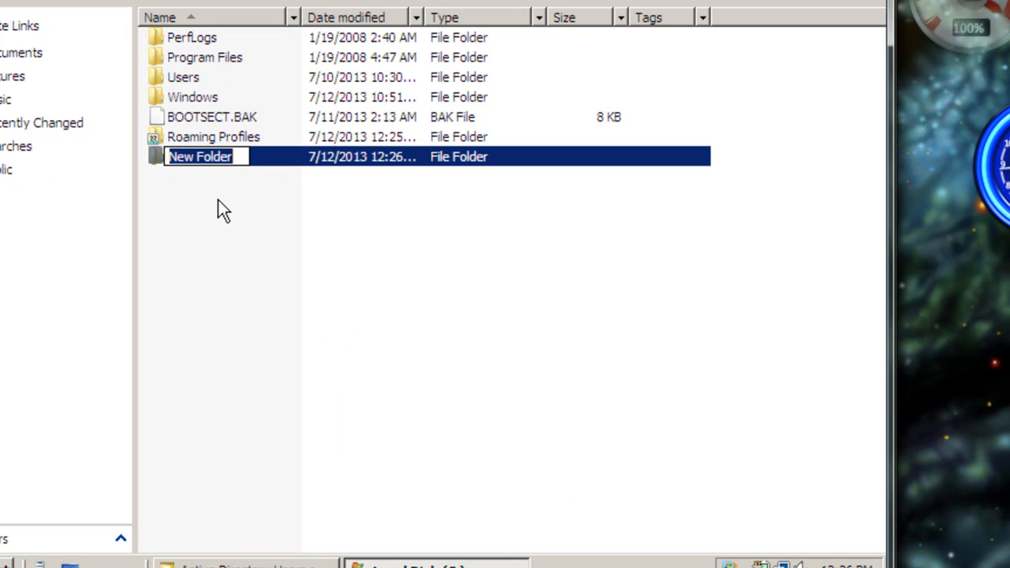
pyautogui.write('Home')
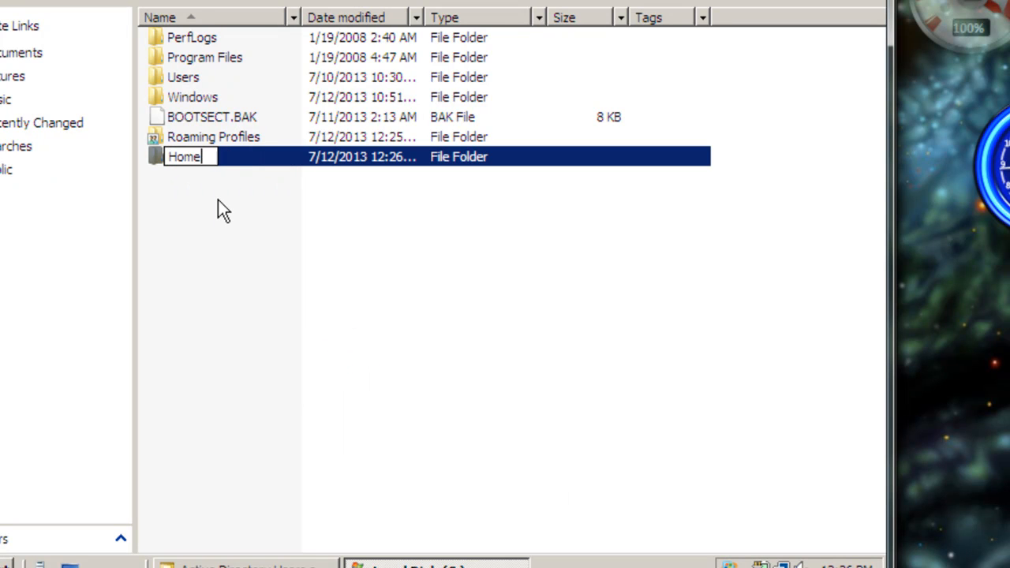
pyautogui.press('Return')
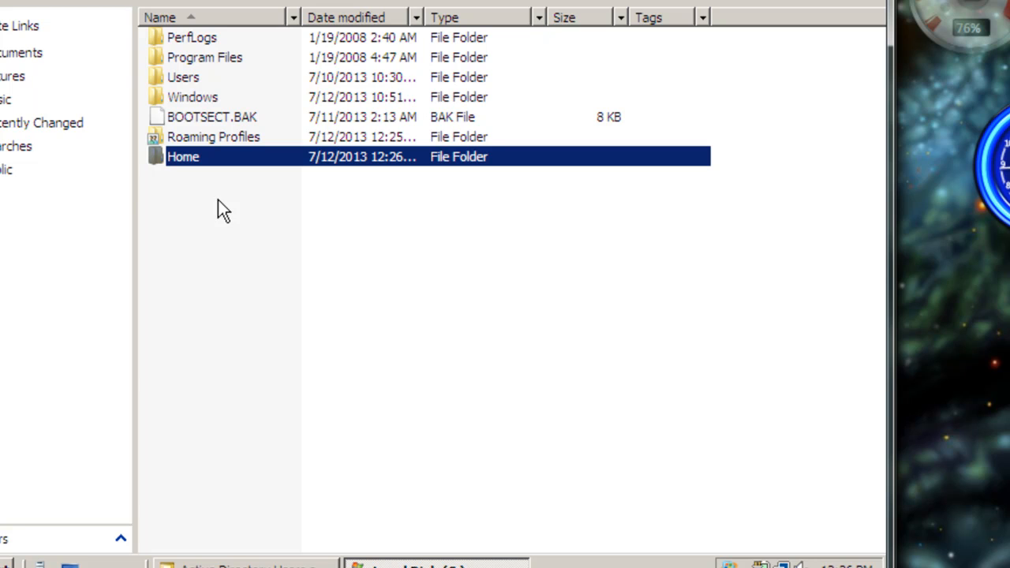
# - Share the Home folder with Everyone at the Co-owner permission level through its properties
pyautogui.rightClick(158, 159)
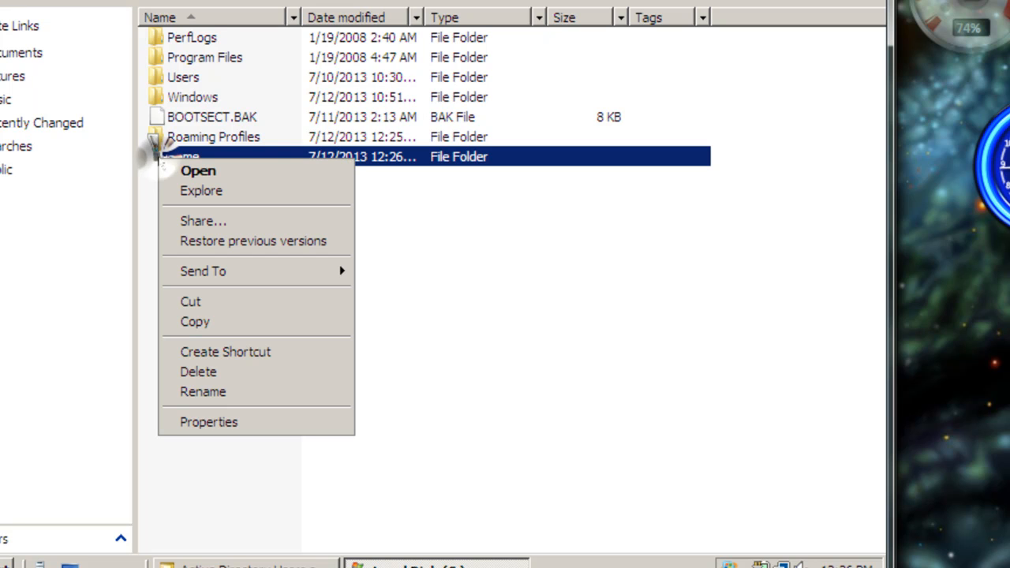
pyautogui.click(215, 424)
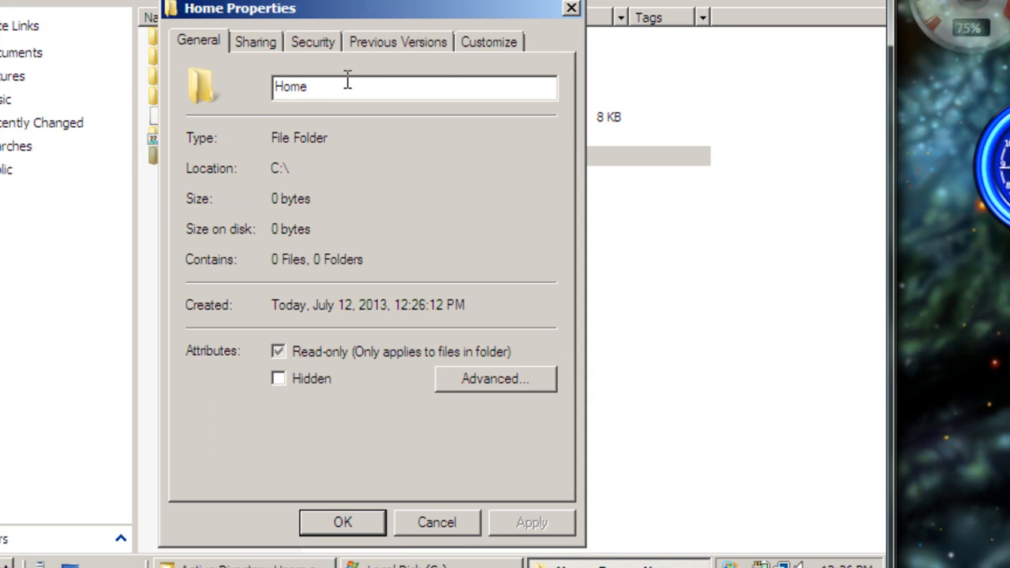
pyautogui.click(248, 41)
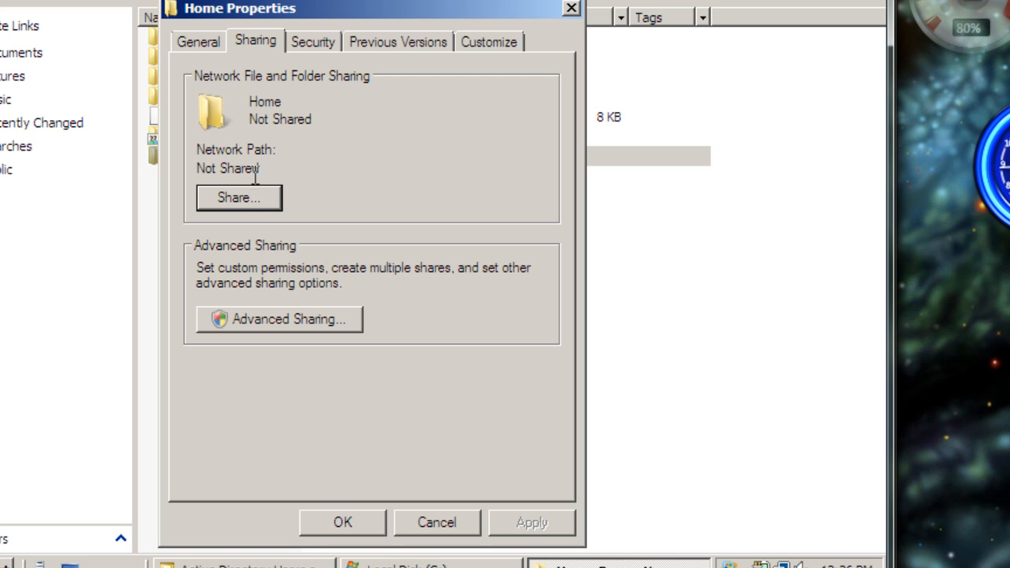
pyautogui.click(239, 198)
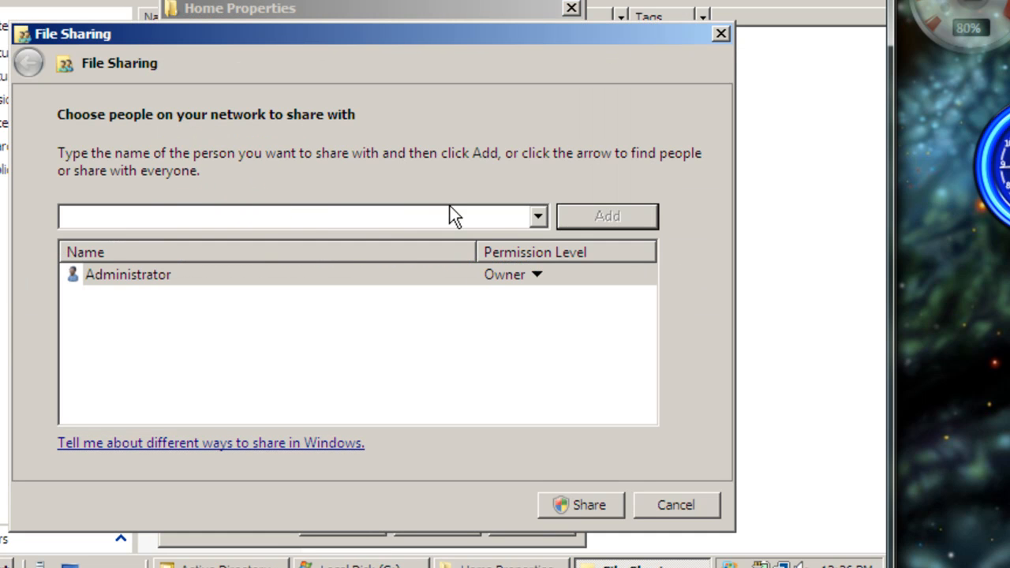
pyautogui.click(537, 218)
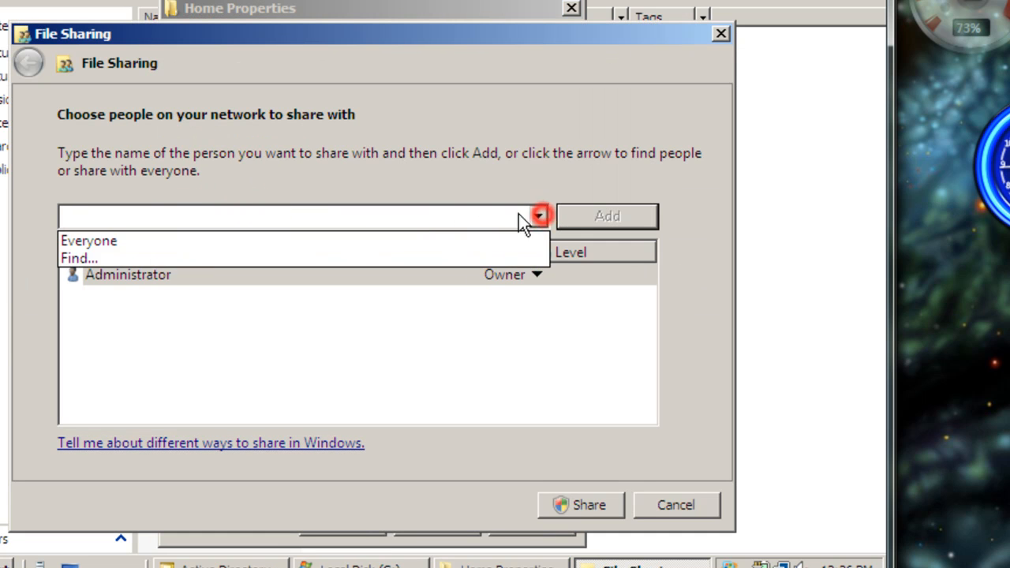
pyautogui.click(163, 243)
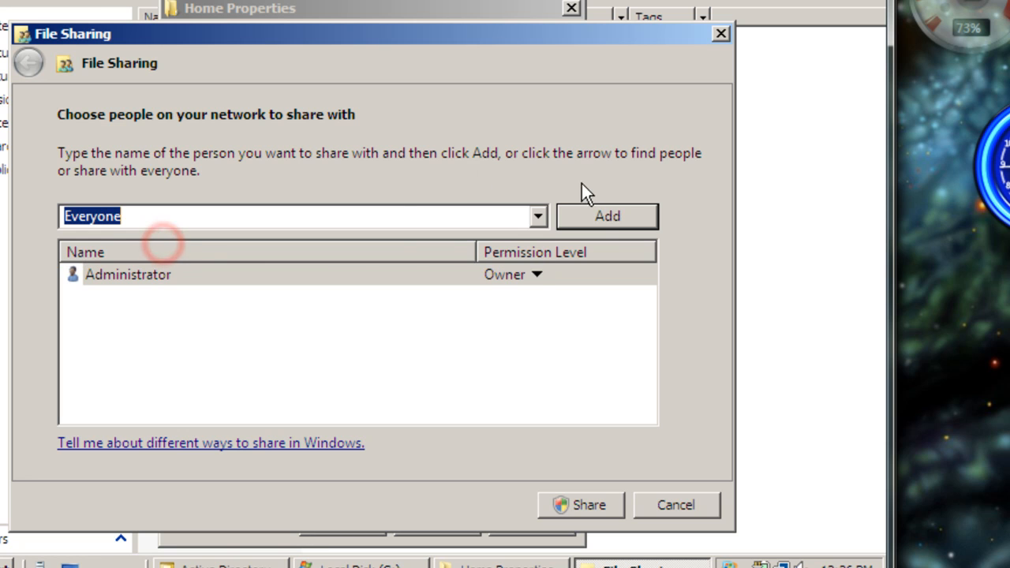
pyautogui.click(607, 220)
pyautogui.click(481, 299)
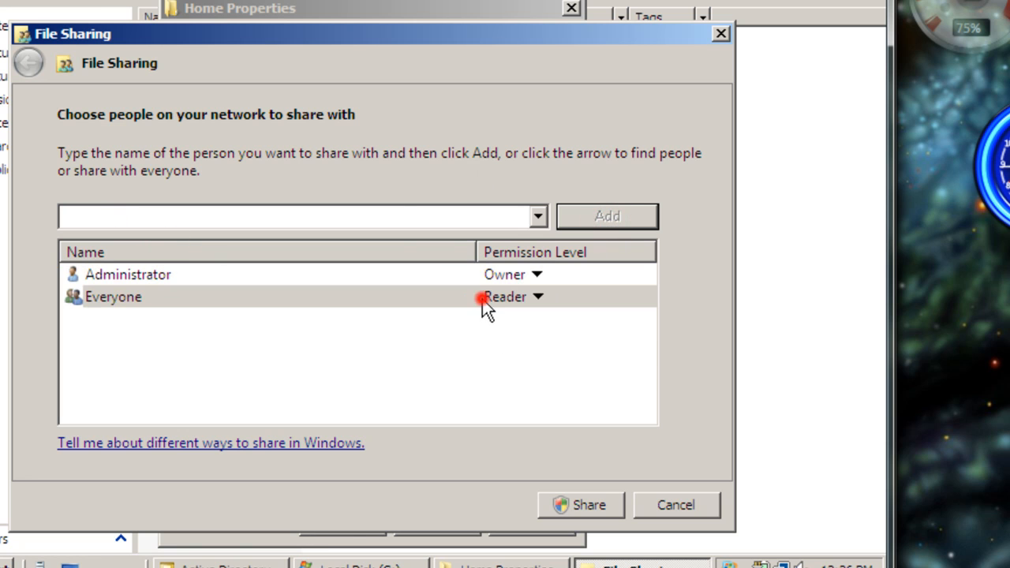
pyautogui.click(596, 340)
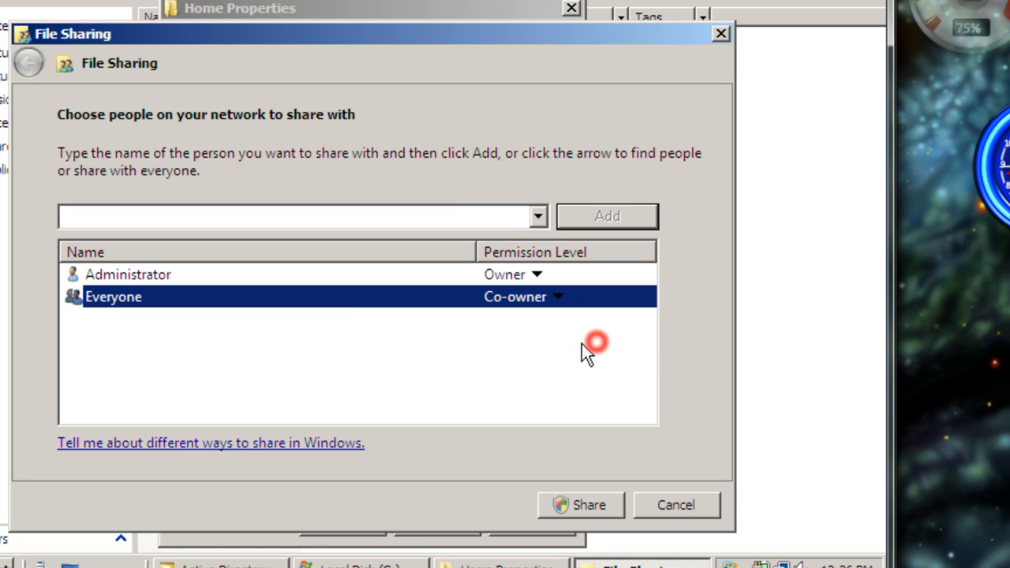
pyautogui.click(579, 505)
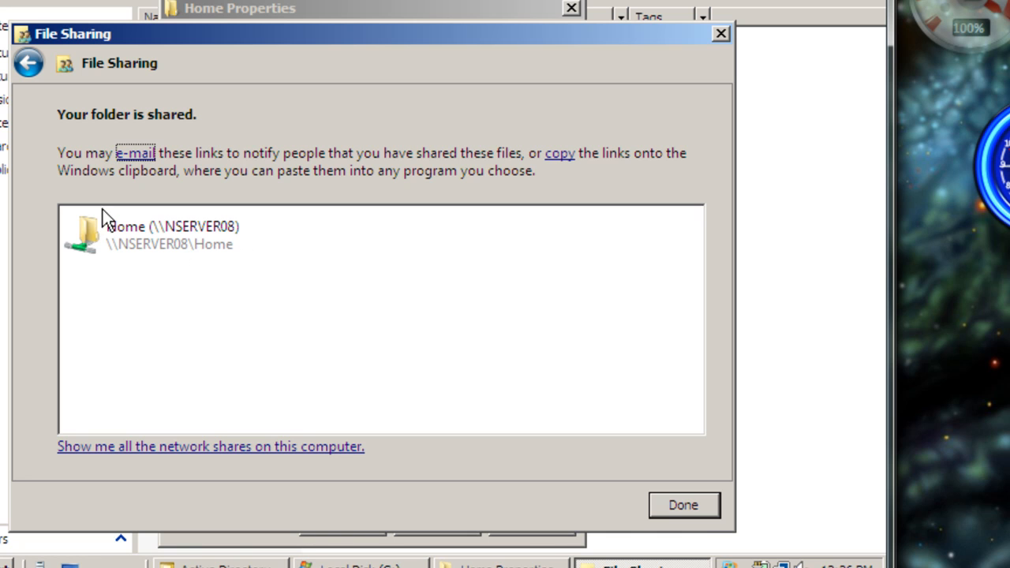
pyautogui.click(692, 503)
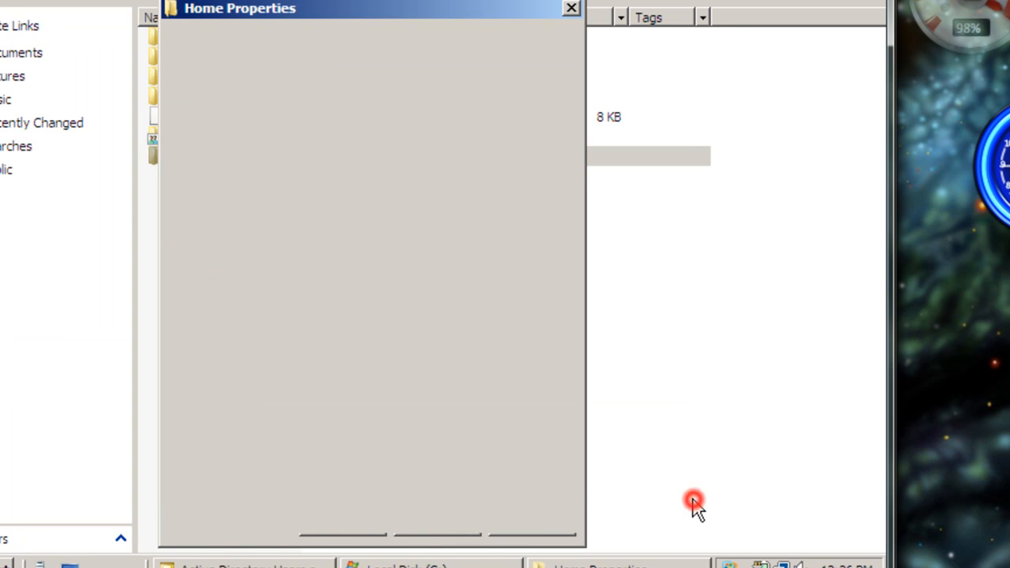
# - Copy the Home folder's network path \\NSERVER08\Home and close its properties
pyautogui.moveTo(335, 174); pyautogui.dragTo(196, 168)
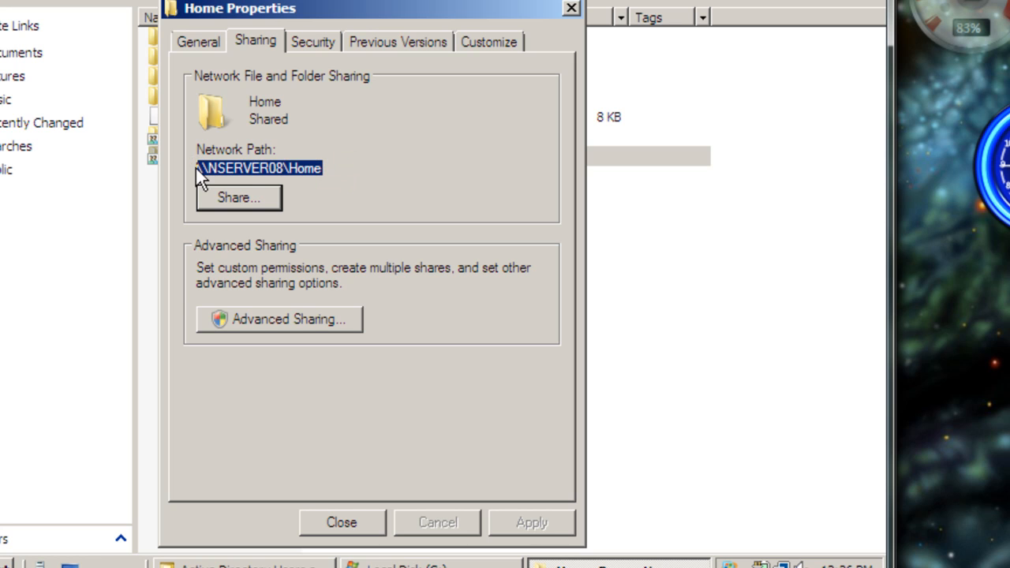
pyautogui.rightClick(226, 169)
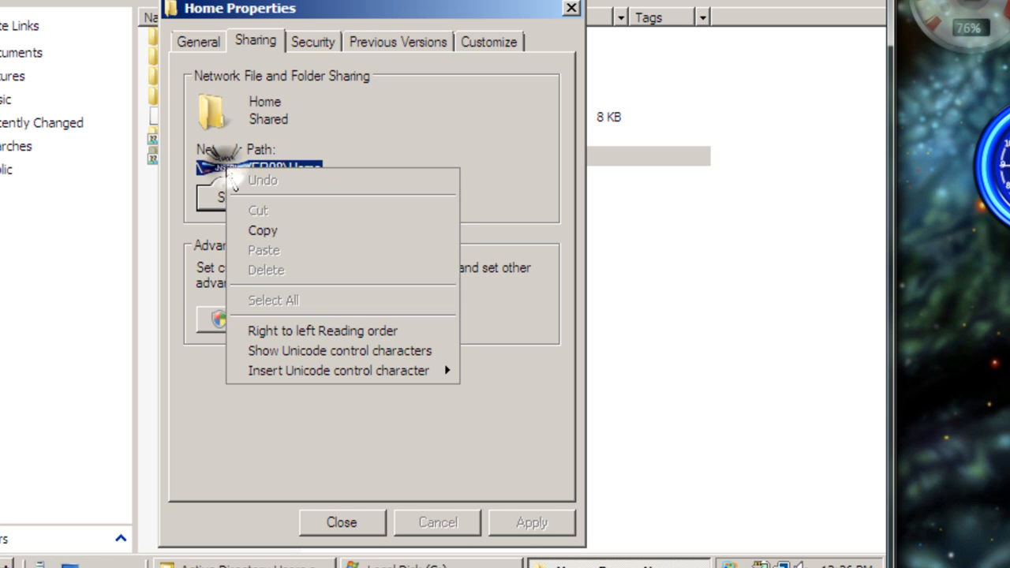
pyautogui.click(263, 232)
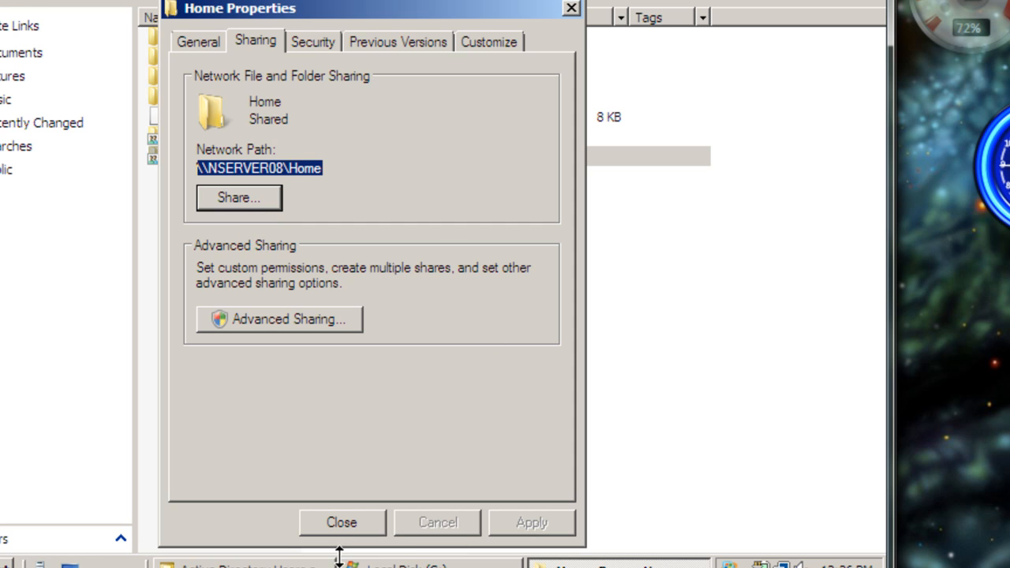
pyautogui.click(347, 521)
# - Switch to Active Directory Users and Computers and open the domain user's profile settings
pyautogui.click(286, 564)
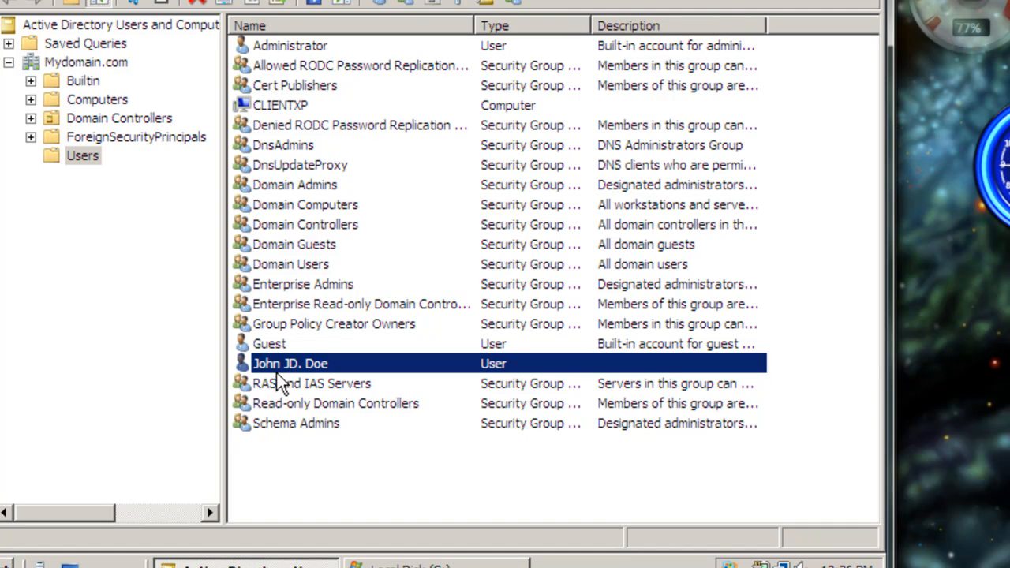
pyautogui.rightClick(272, 363)
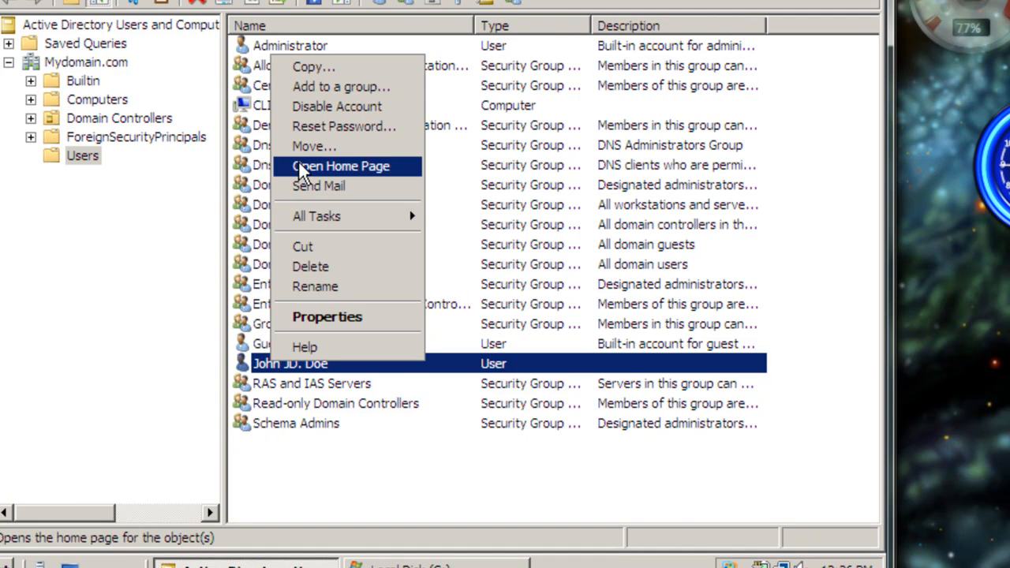
pyautogui.click(314, 317)
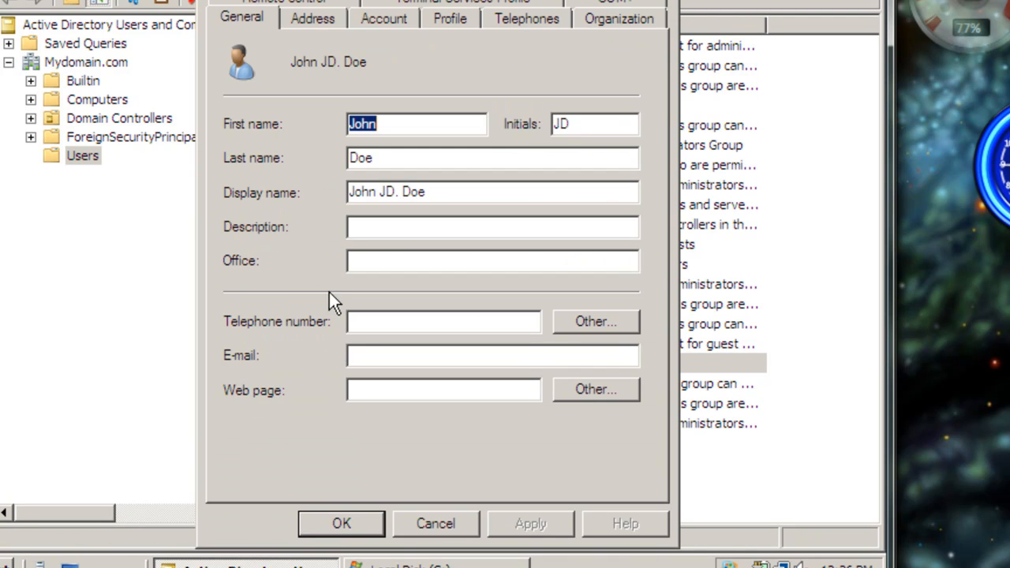
pyautogui.click(446, 19)
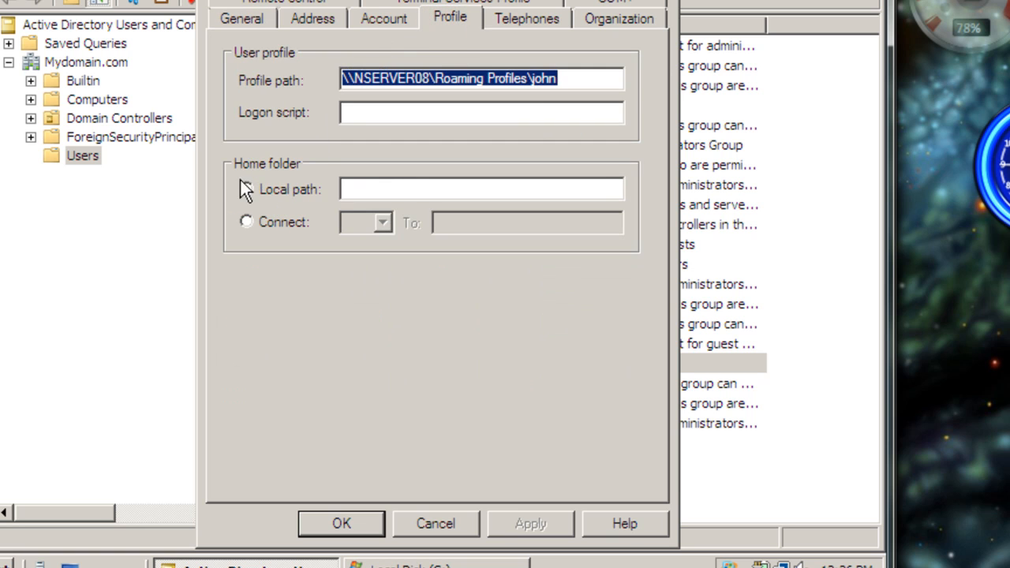
# - Try to set the home folder's local path to \\NSERVER08\Home\%username%
pyautogui.click(363, 188)
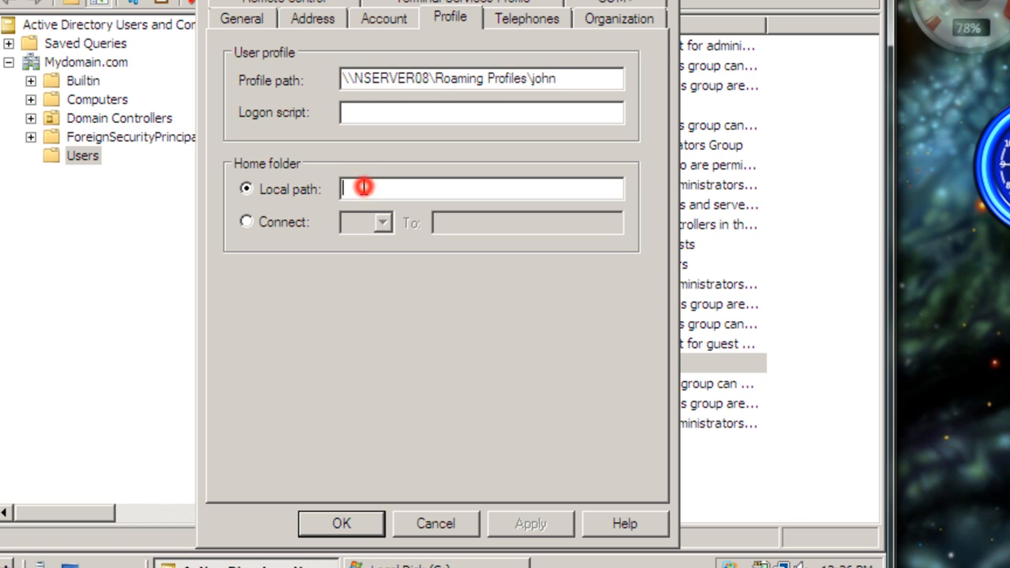
pyautogui.rightClick(362, 188)
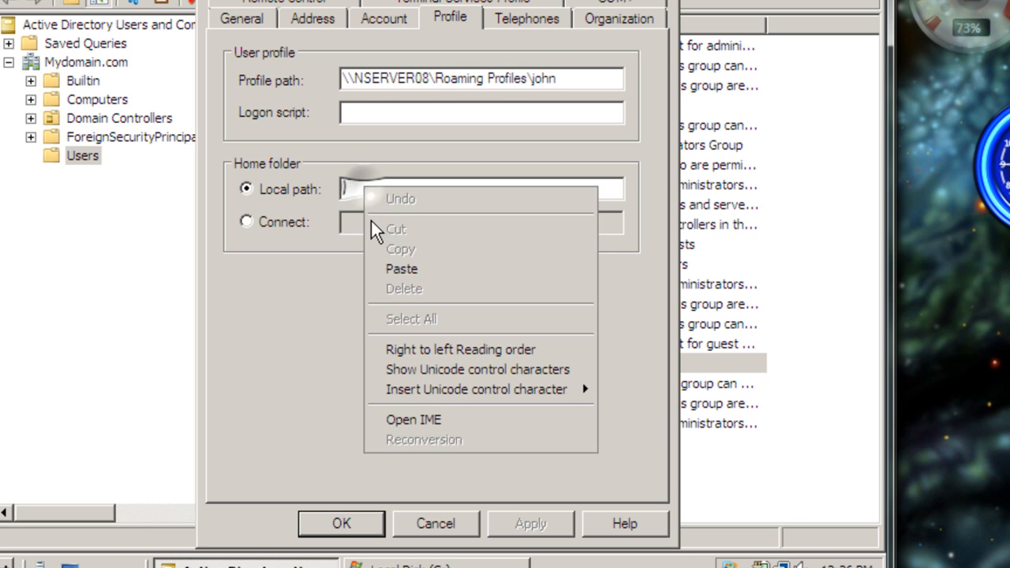
pyautogui.click(394, 269)
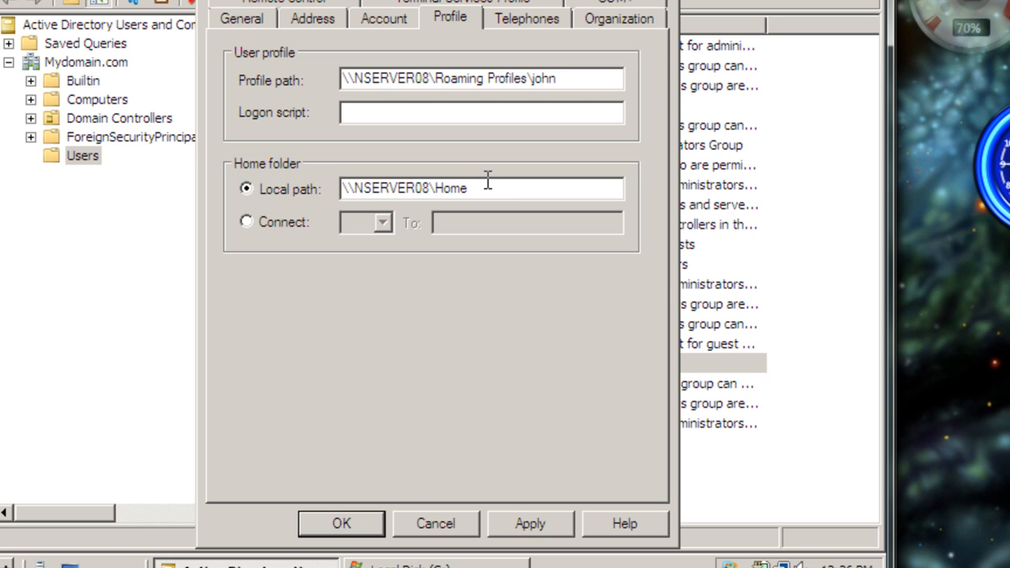
pyautogui.write('\\%username%')
# - Connect the user's home folder as drive Z: to \\NSERVER08\Home\%username%, then apply and close the properties
pyautogui.click(246, 223)
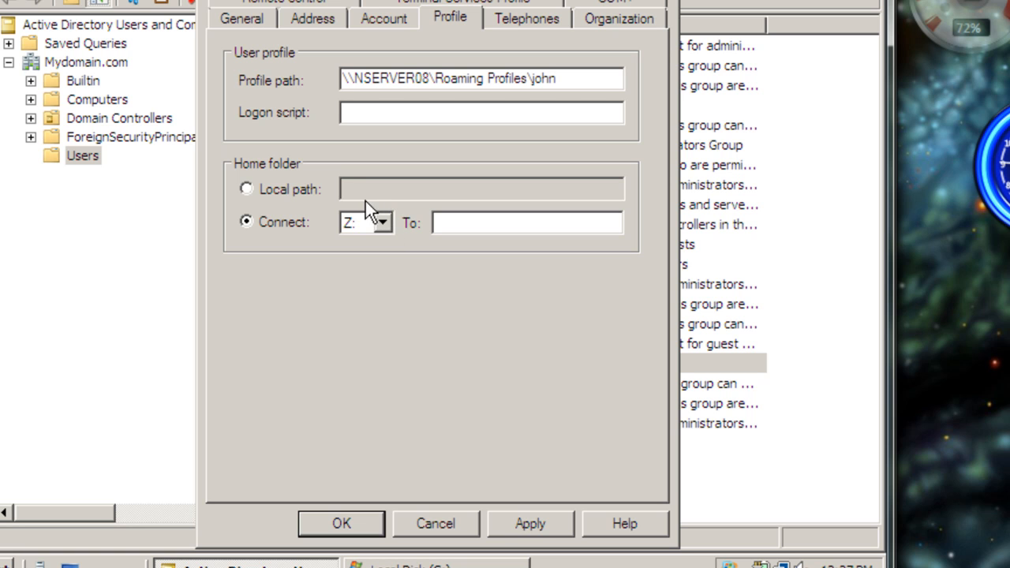
pyautogui.rightClick(483, 221)
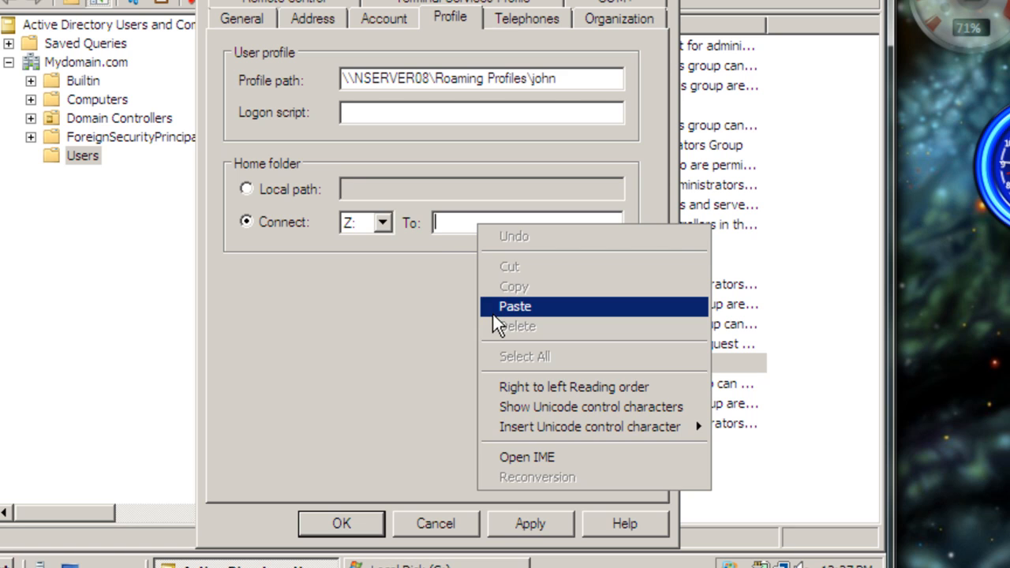
pyautogui.click(493, 312)
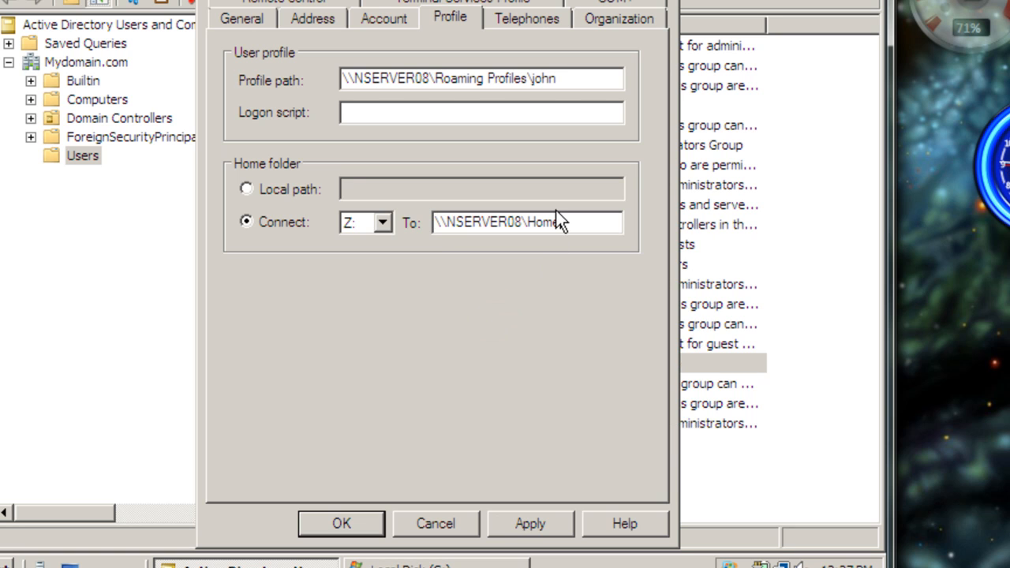
pyautogui.press('BackSpace')
pyautogui.write('\\%username')
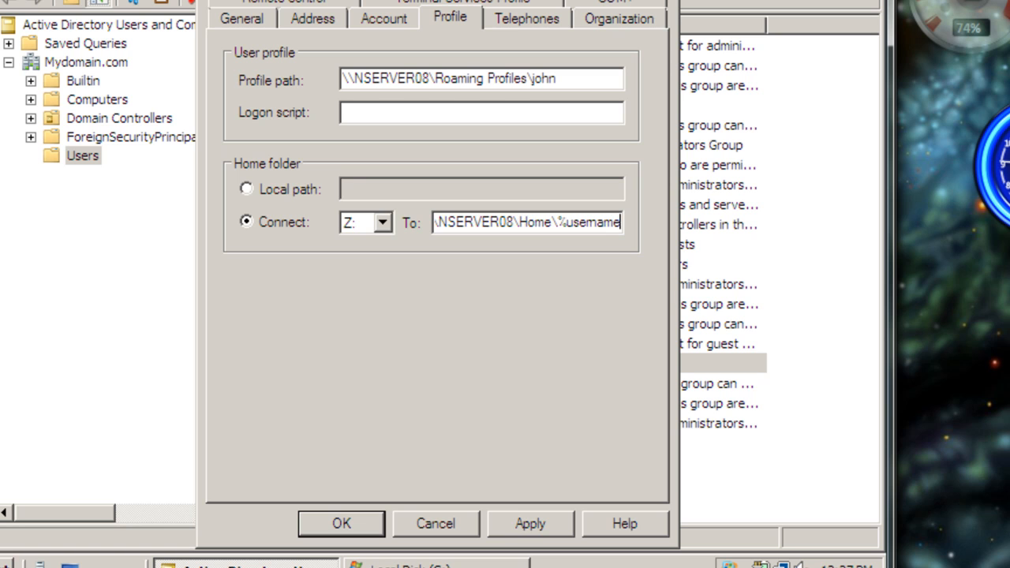
pyautogui.write('%')
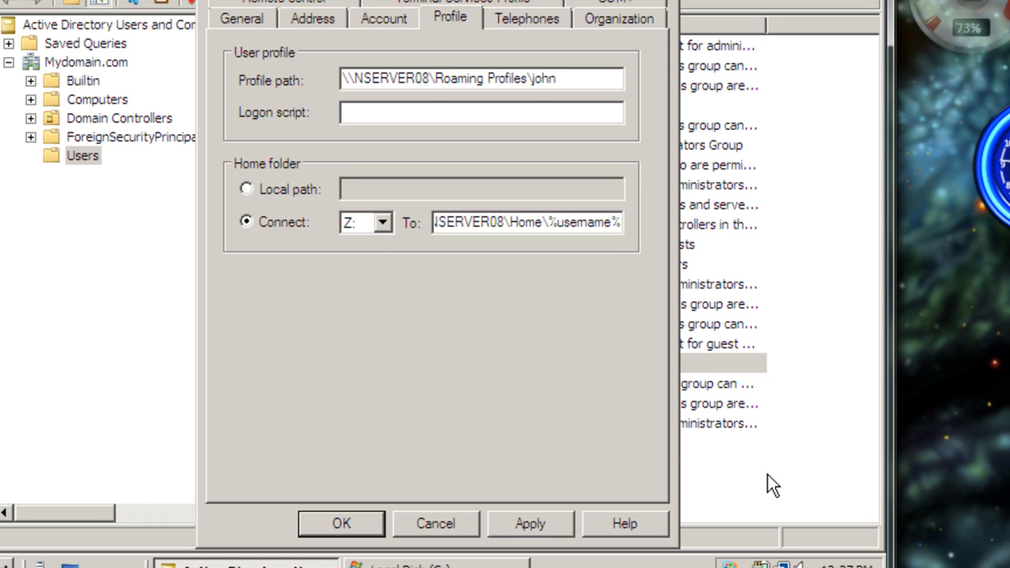
pyautogui.click(517, 526)
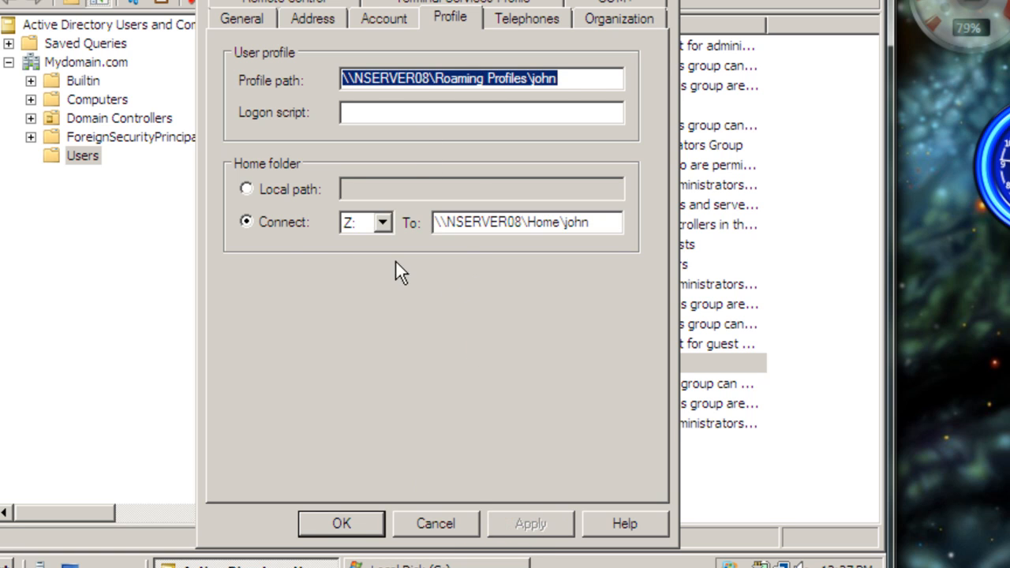
pyautogui.click(337, 523)
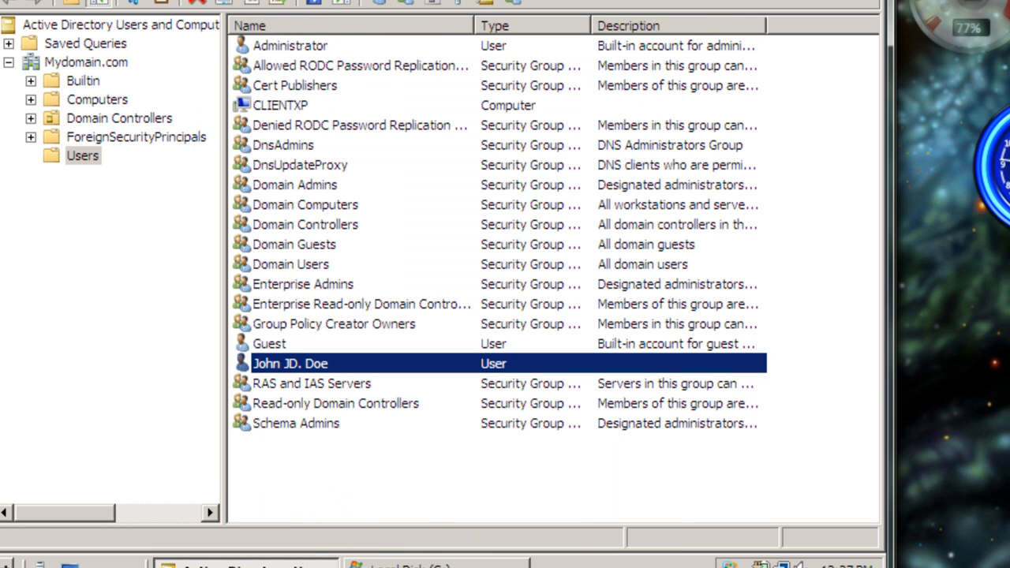
# - Minimize the server windows and switch to the Windows XP virtual machine
pyautogui.click(829, 0)
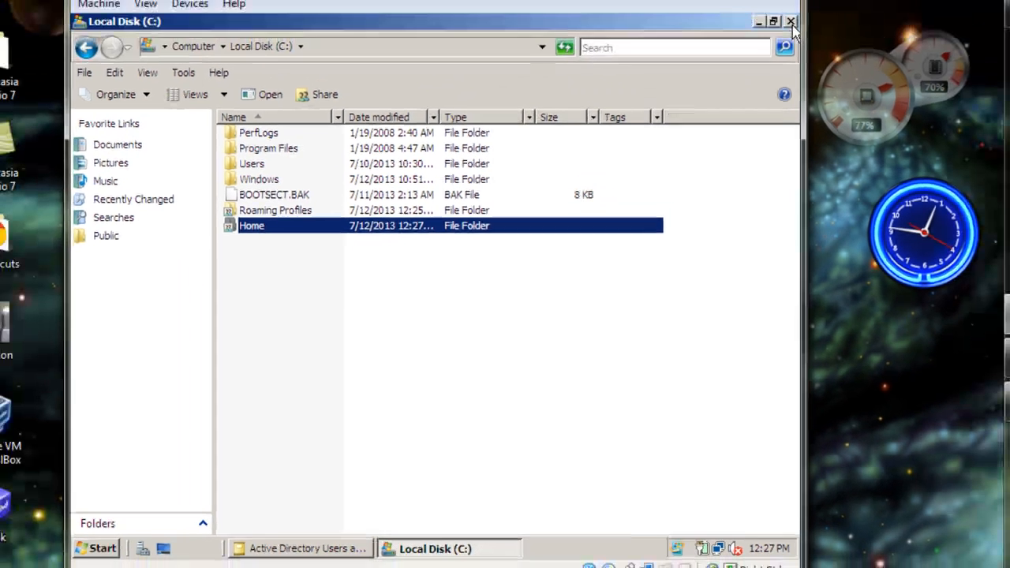
pyautogui.click(792, 25)
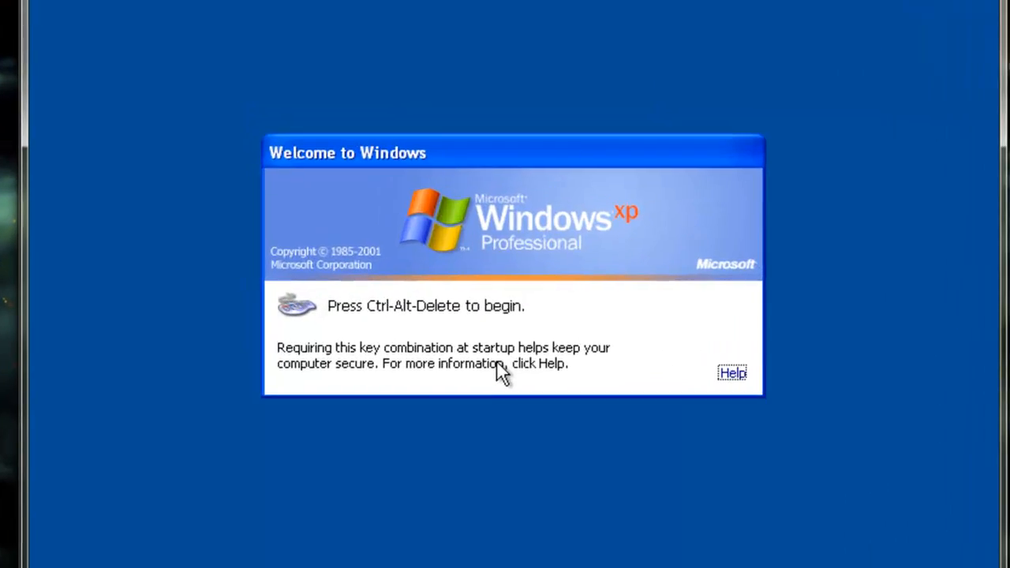
# - Log on to Windows XP as the MYDOMAIN domain user with the account password and dismiss the Windows XP tour notice
pyautogui.hotkey('ctrl', 'alt', 'Delete')
pyautogui.click(439, 348)
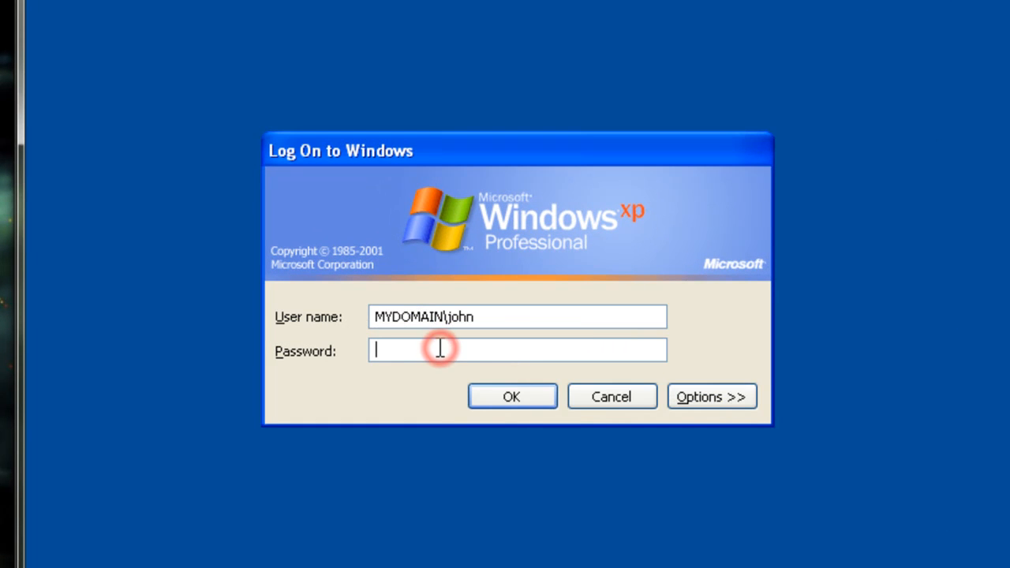
pyautogui.write('*********')
pyautogui.press('Return')
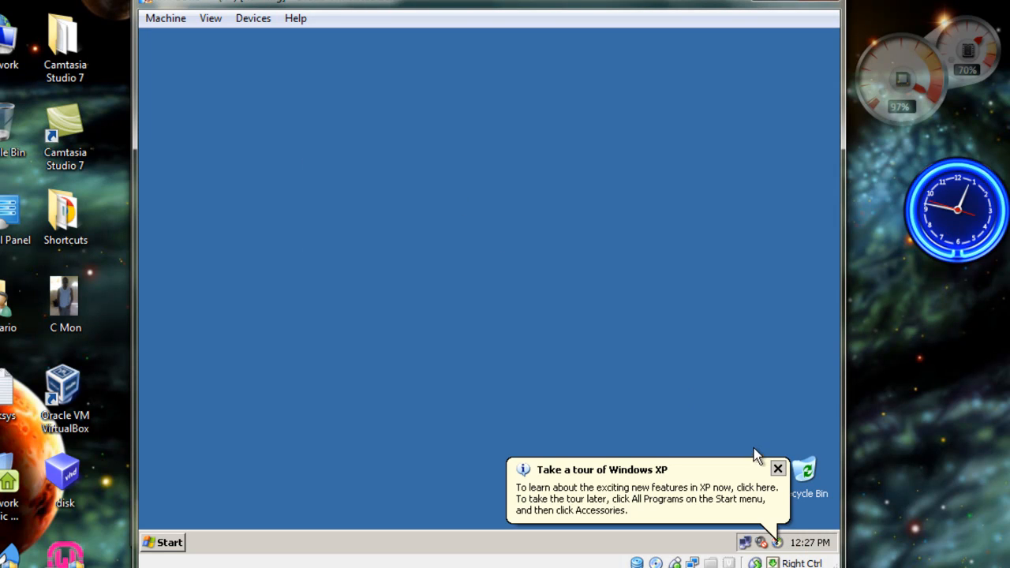
pyautogui.click(777, 469)
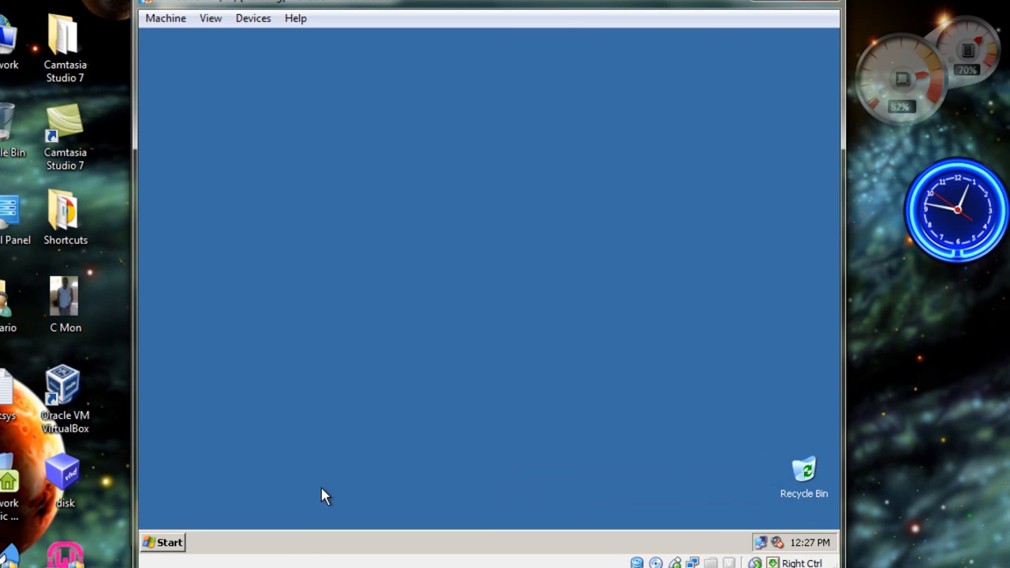
# - Open My Computer and select the mapped network drive Z: to check the user's home folder connection
pyautogui.click(174, 542)
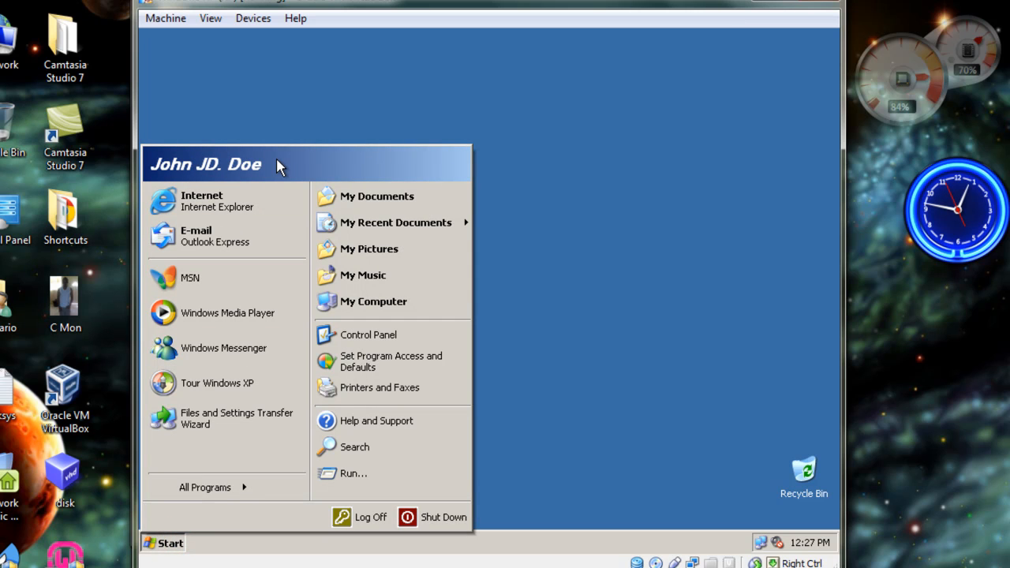
pyautogui.click(372, 303)
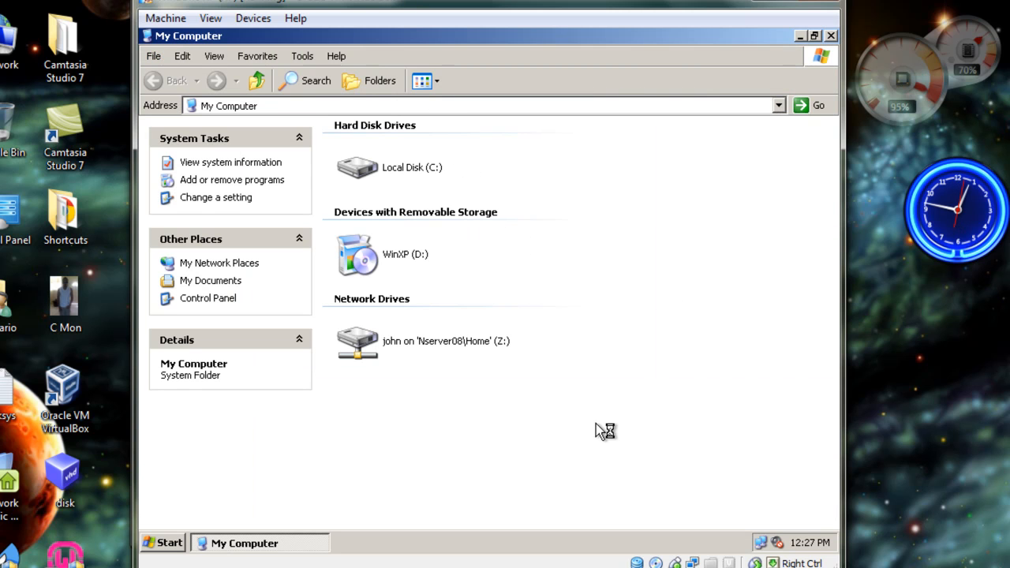
pyautogui.moveTo(361, 347)
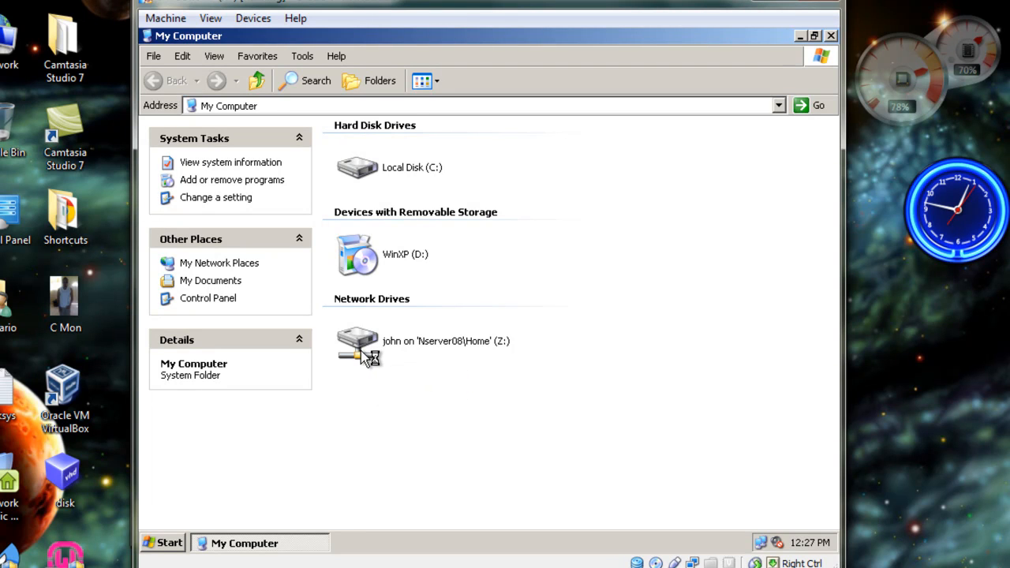
pyautogui.click(361, 349)
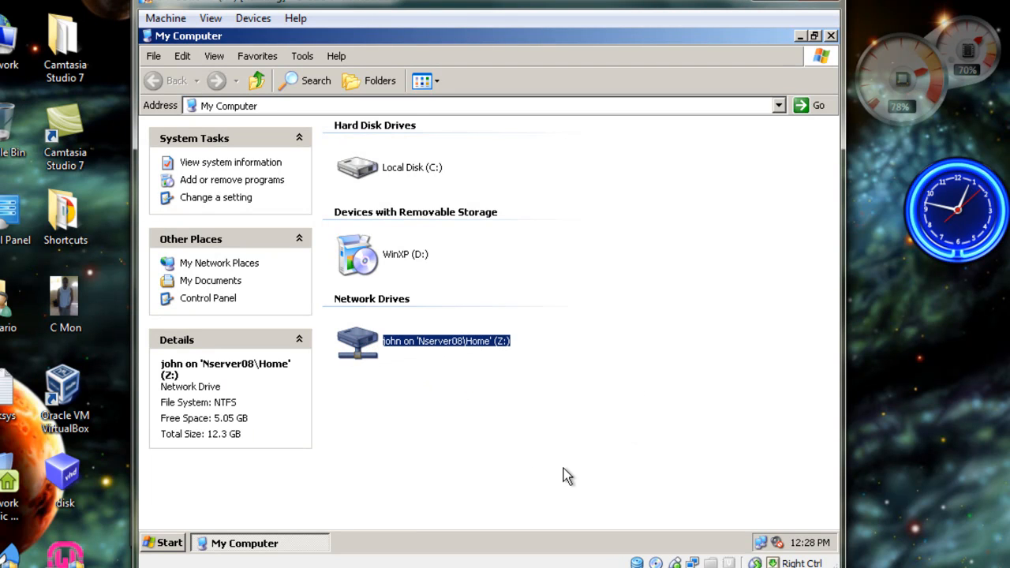